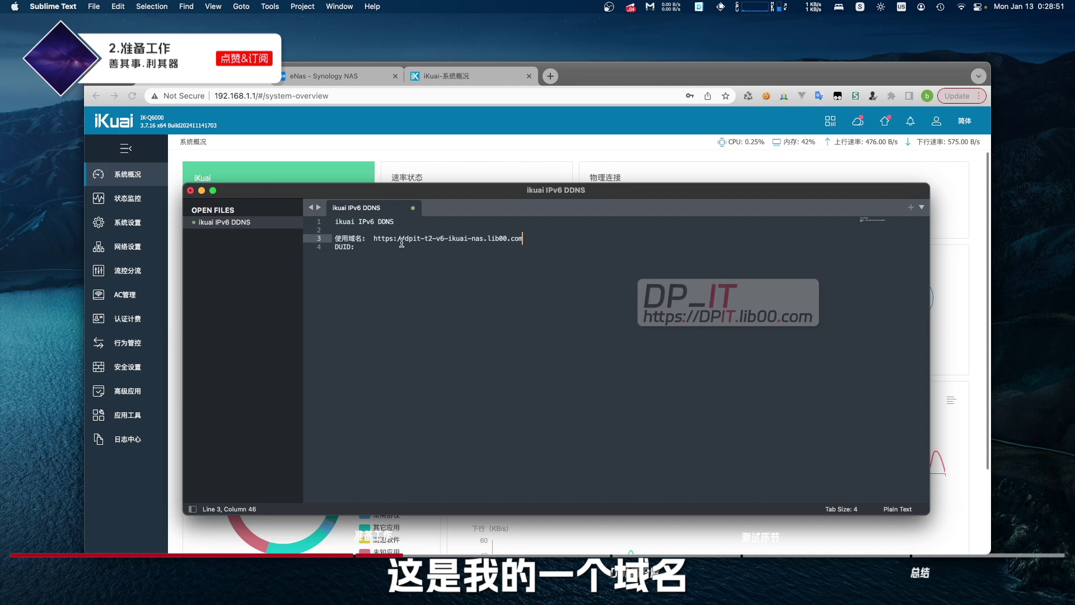
Examine the DDNS domain name in the notes, including its ikuai part and the full address
{"action": "left_click_drag", "start_coordinate": [404, 241], "coordinate": [467, 241]}
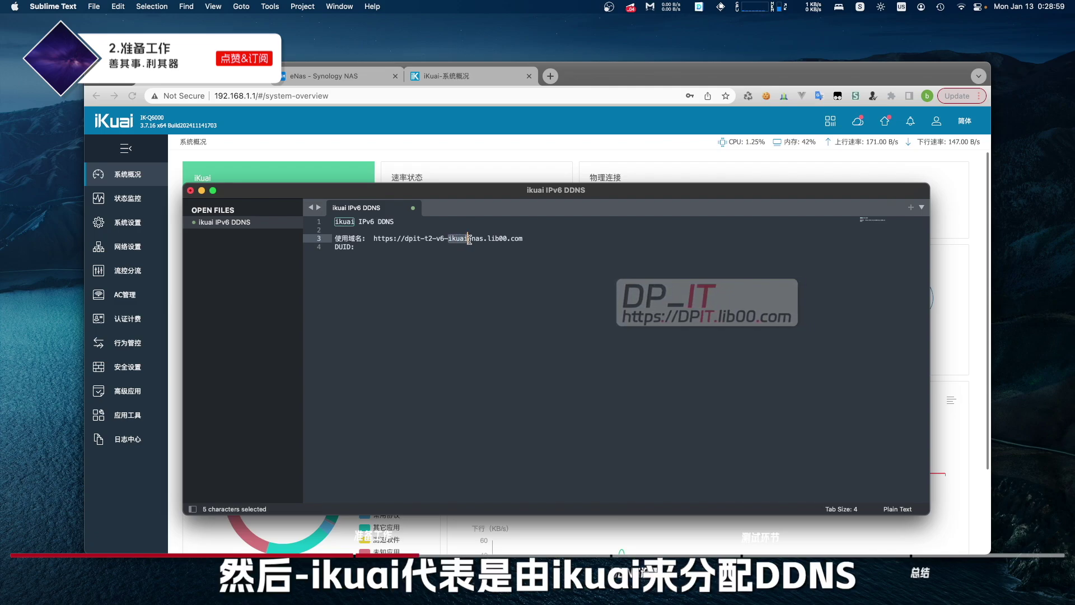
{"action": "left_click_drag", "start_coordinate": [469, 240], "coordinate": [374, 236]}
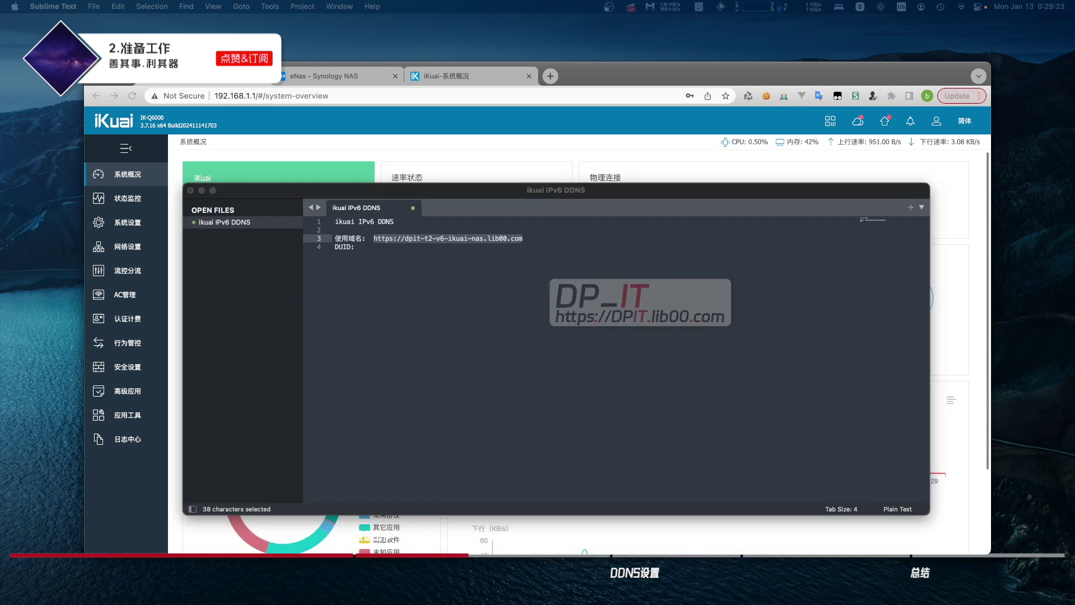
{"action": "left_click", "coordinate": [536, 243]}
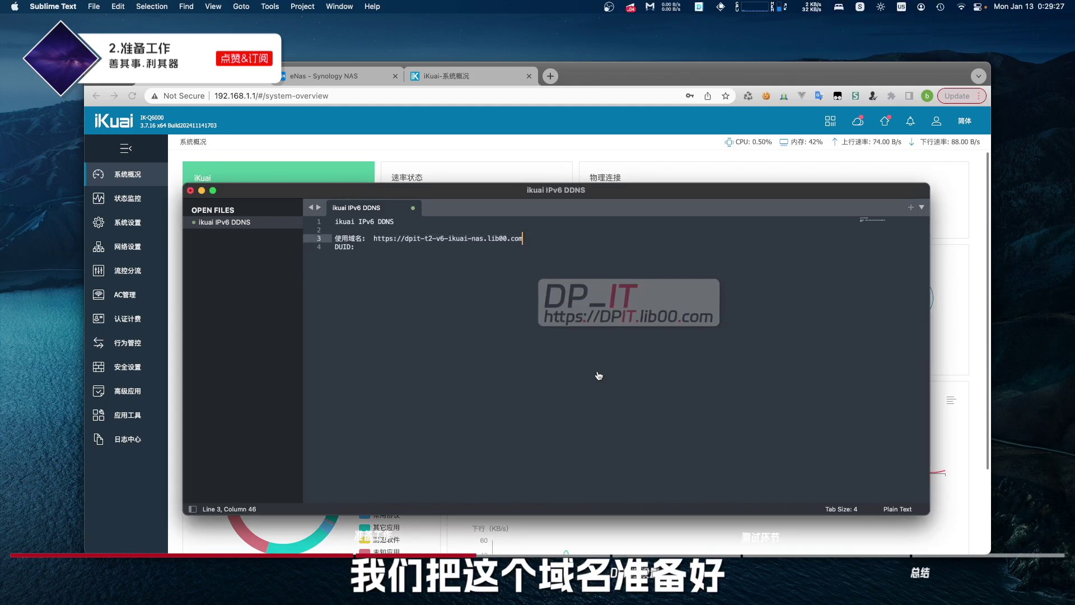
Switch to the DNSPod console in Safari, reload the lib00.com records and start a new record of type AAAA
{"action": "key", "text": "super+Tab"}
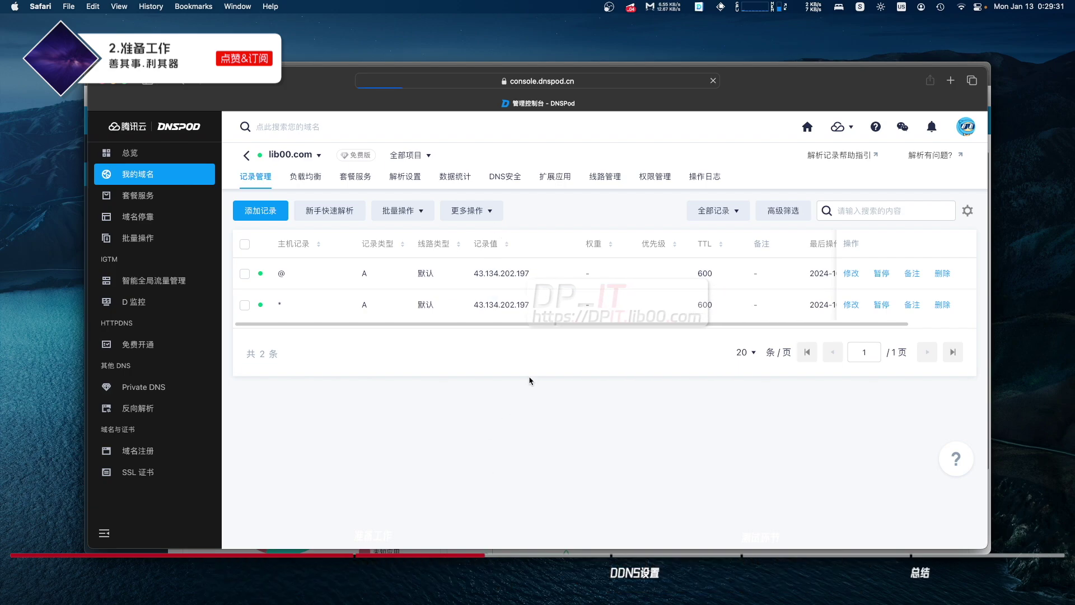
{"action": "key", "text": "super+r"}
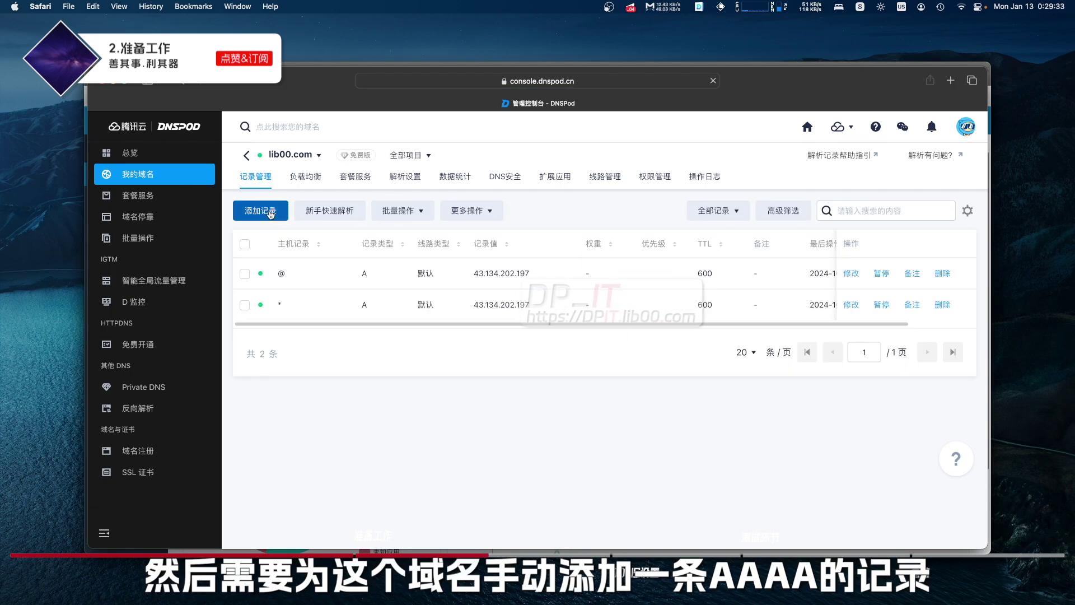
{"action": "left_click", "coordinate": [262, 210]}
{"action": "left_click", "coordinate": [390, 275]}
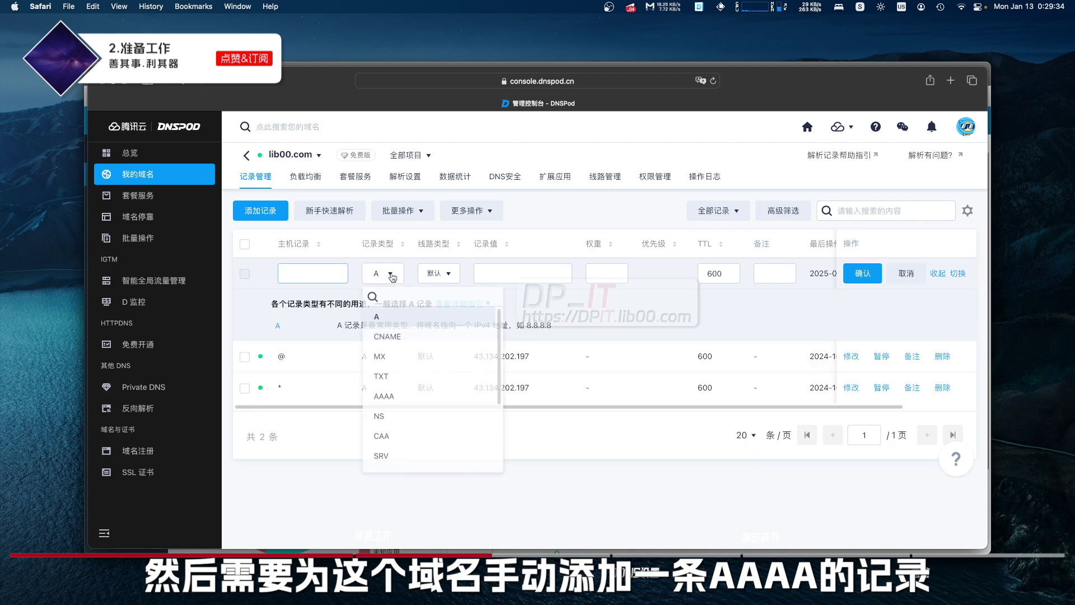
{"action": "left_click", "coordinate": [414, 395]}
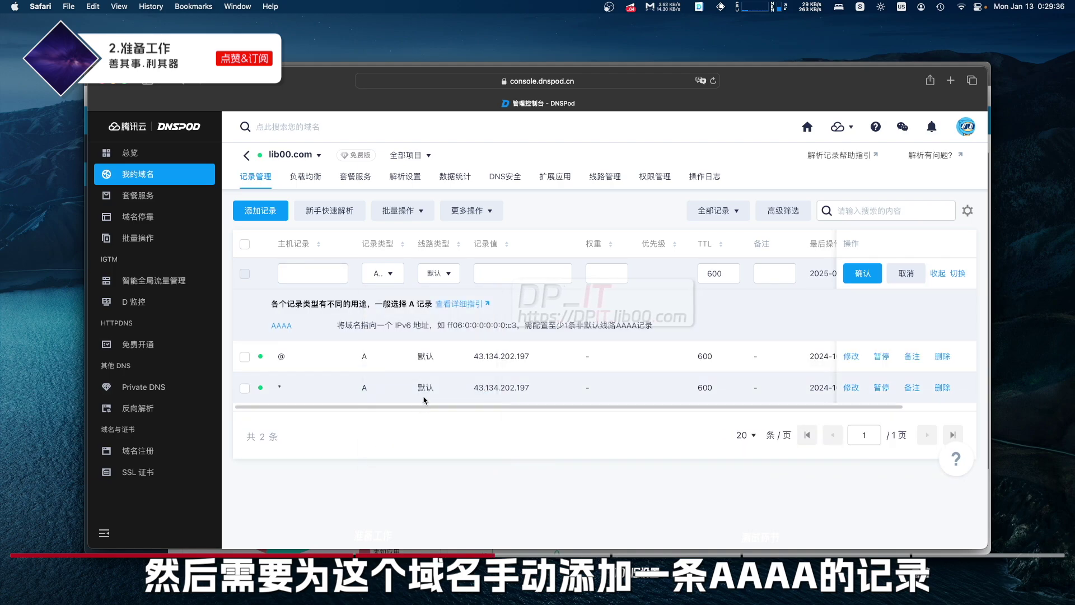
{"action": "left_click", "coordinate": [387, 274]}
{"action": "left_click", "coordinate": [615, 475]}
Fill the new record's host with dpit-t2-v6-ikuai-nas, copied from the domain in the Sublime Text notes
{"action": "left_click", "coordinate": [289, 274]}
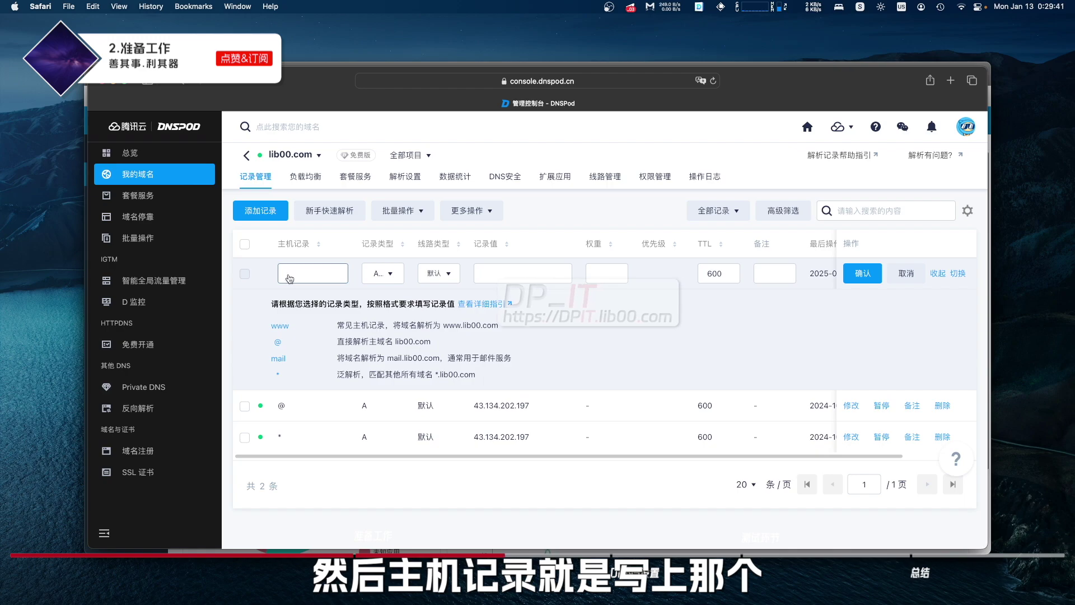
{"action": "key", "text": "super+Tab"}
{"action": "left_click", "coordinate": [404, 239]}
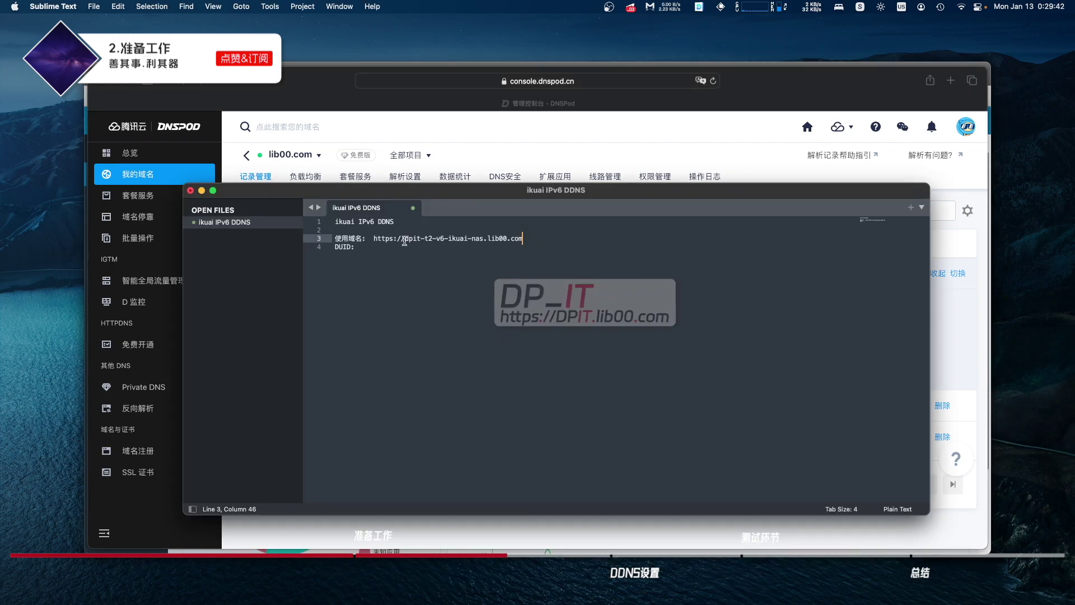
{"action": "left_click", "coordinate": [485, 237], "text": "shift"}
{"action": "key", "text": "super+c"}
{"action": "key", "text": "super+Tab"}
{"action": "key", "text": "super+v"}
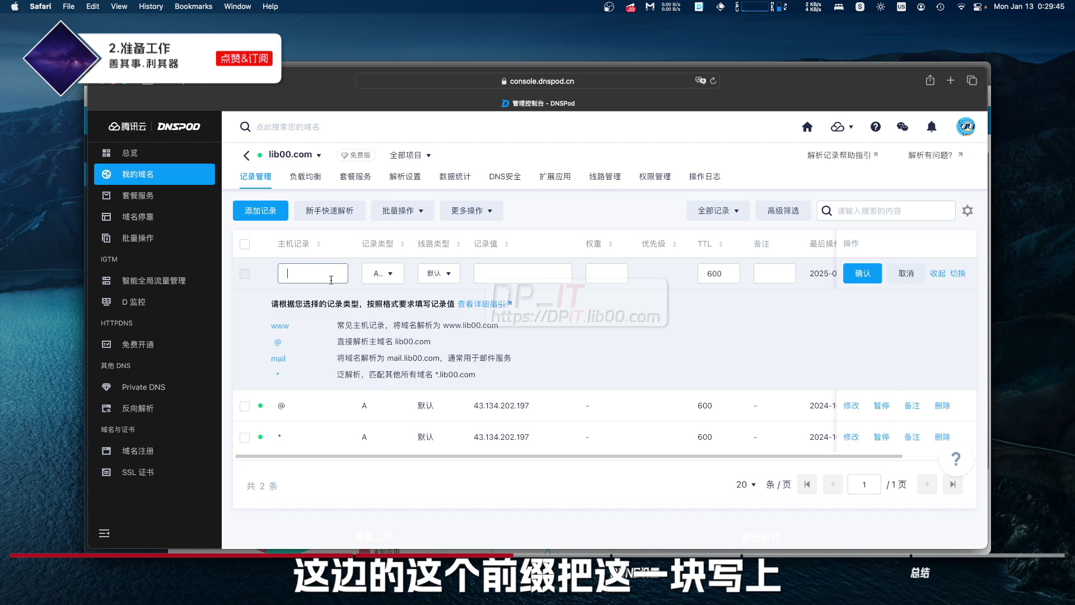
Set the AAAA record's value to the sample IPv6 address 2400:da00::dbf:0:100 and save the record
{"action": "left_click_drag", "start_coordinate": [574, 325], "coordinate": [495, 327]}
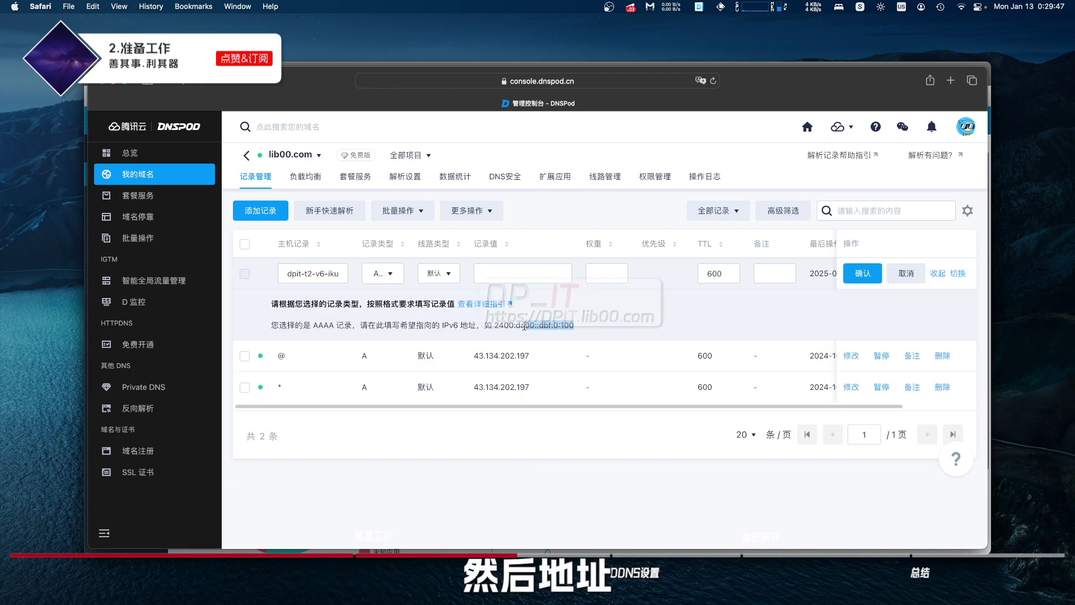
{"action": "key", "text": "super+c"}
{"action": "left_click", "coordinate": [549, 273]}
{"action": "key", "text": "super+v"}
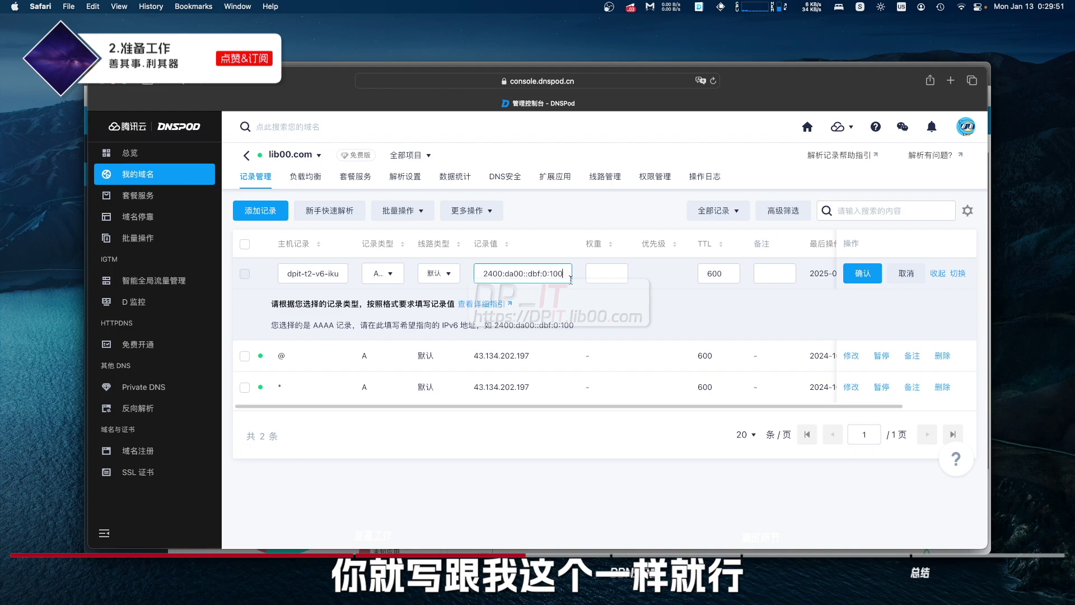
{"action": "left_click", "coordinate": [861, 277]}
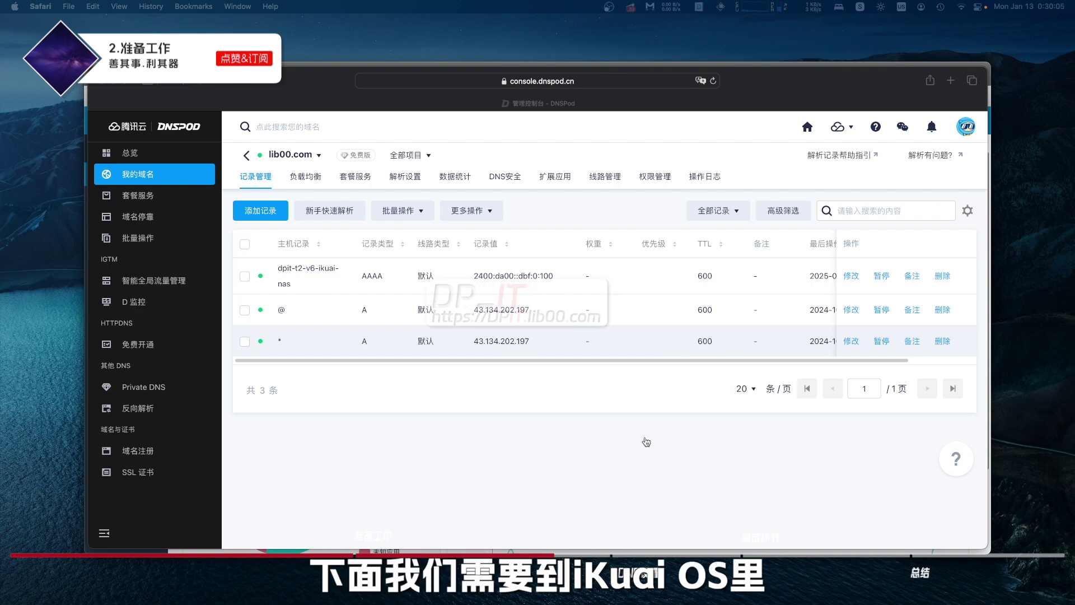
Switch to the iKuai router console in Chrome and open the DHCPv6终端 list in the IPv6 network settings
{"action": "key", "text": "super+Tab"}
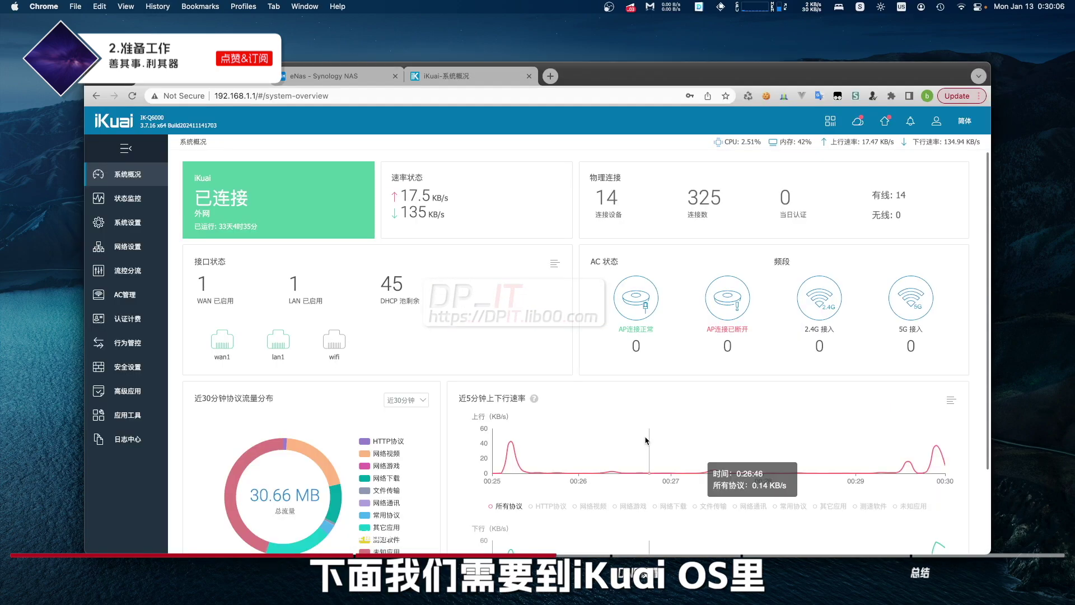
{"action": "left_click", "coordinate": [134, 245]}
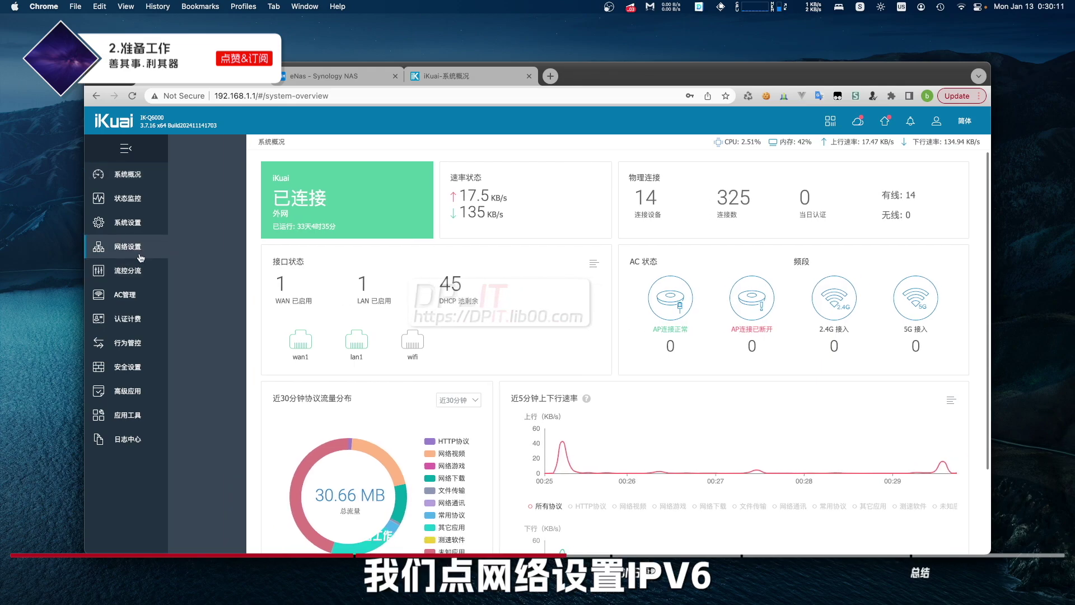
{"action": "left_click", "coordinate": [214, 464]}
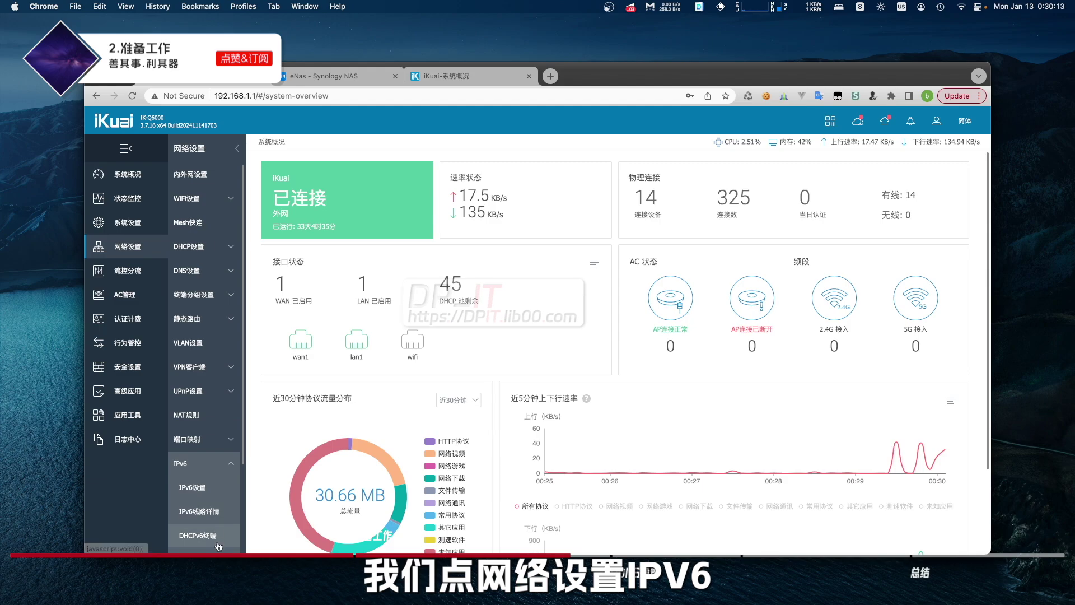
{"action": "scroll", "coordinate": [194, 541], "scroll_direction": "down", "scroll_amount": 1}
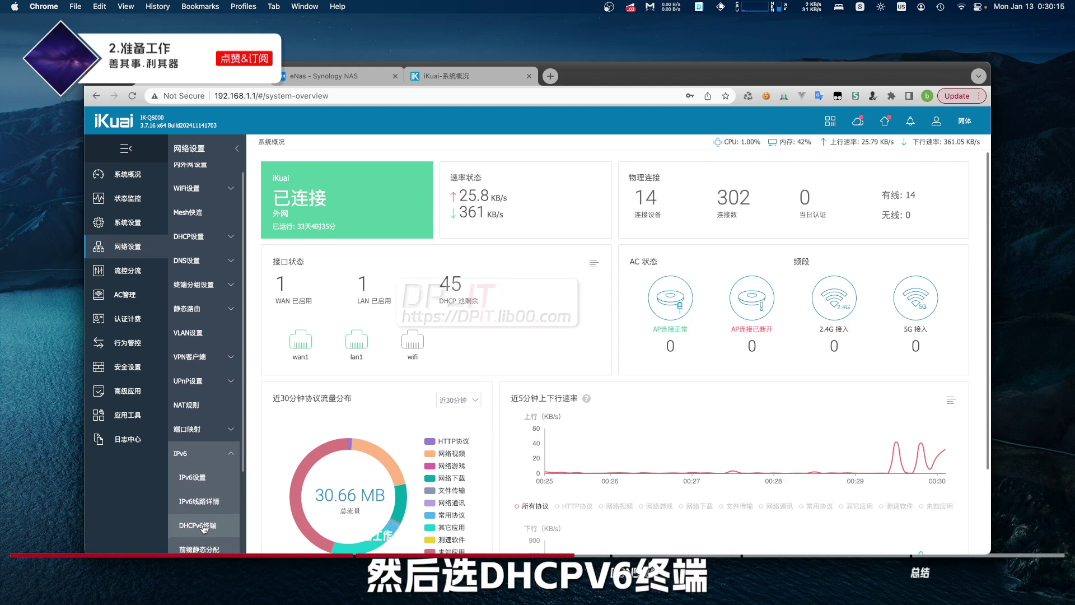
{"action": "left_click", "coordinate": [197, 529]}
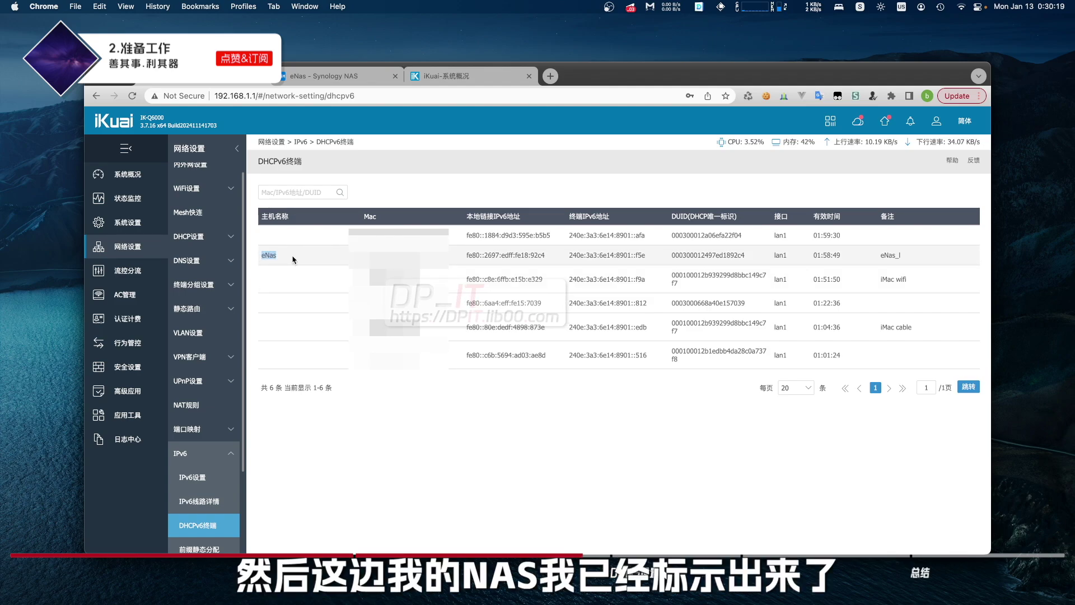
Copy the eNas device's DUID from the DHCPv6 list into the Sublime Text notes, on the same line as the DUID label
{"action": "left_click_drag", "start_coordinate": [494, 257], "coordinate": [666, 259]}
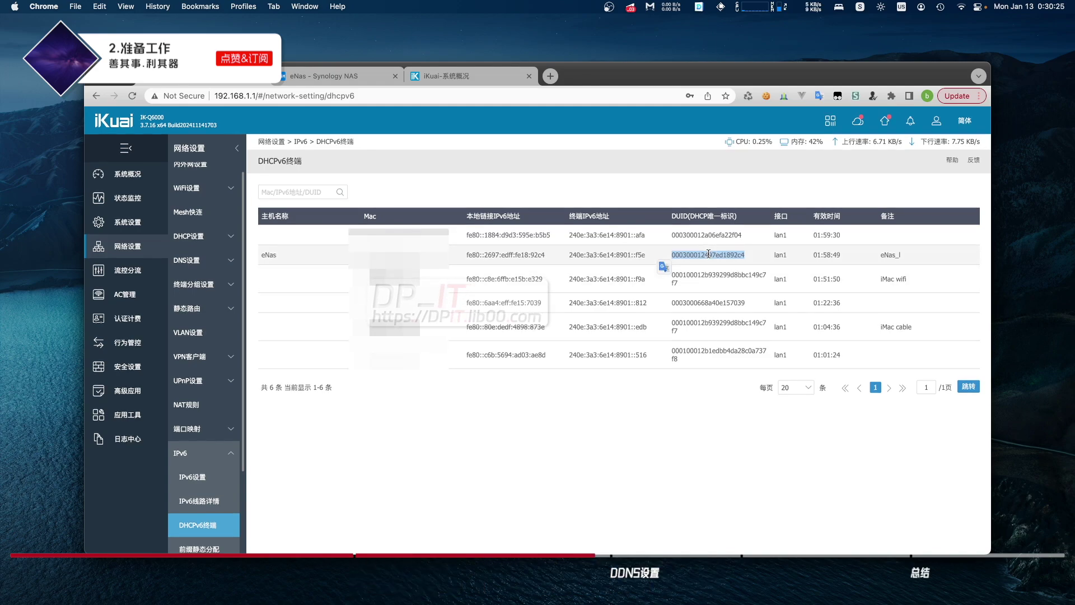
{"action": "key", "text": "super+Tab"}
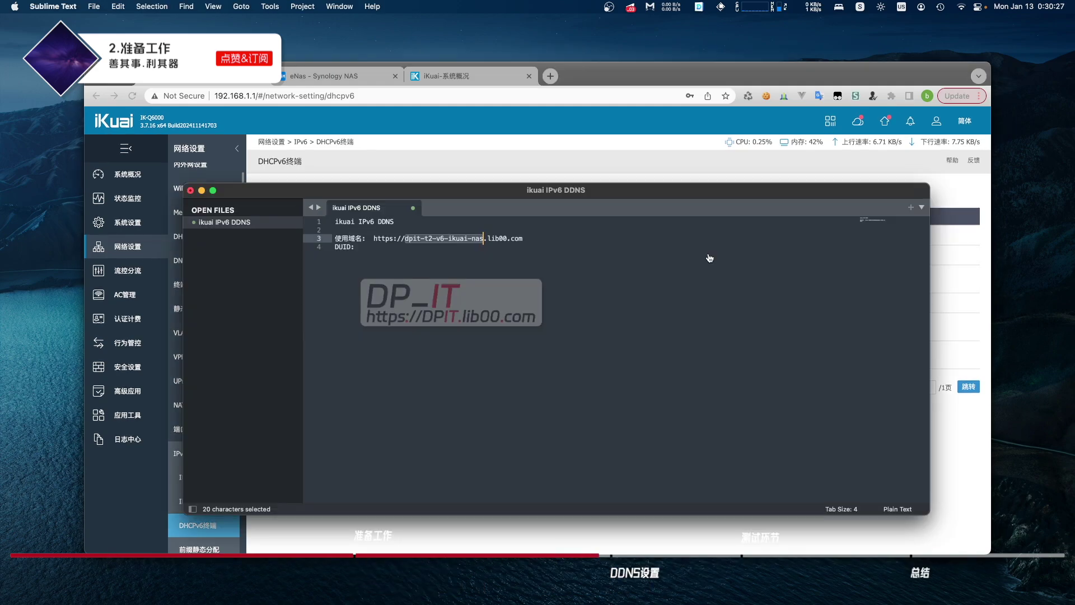
{"action": "left_click", "coordinate": [626, 271]}
{"action": "key", "text": "Return"}
{"action": "key", "text": "super+v"}
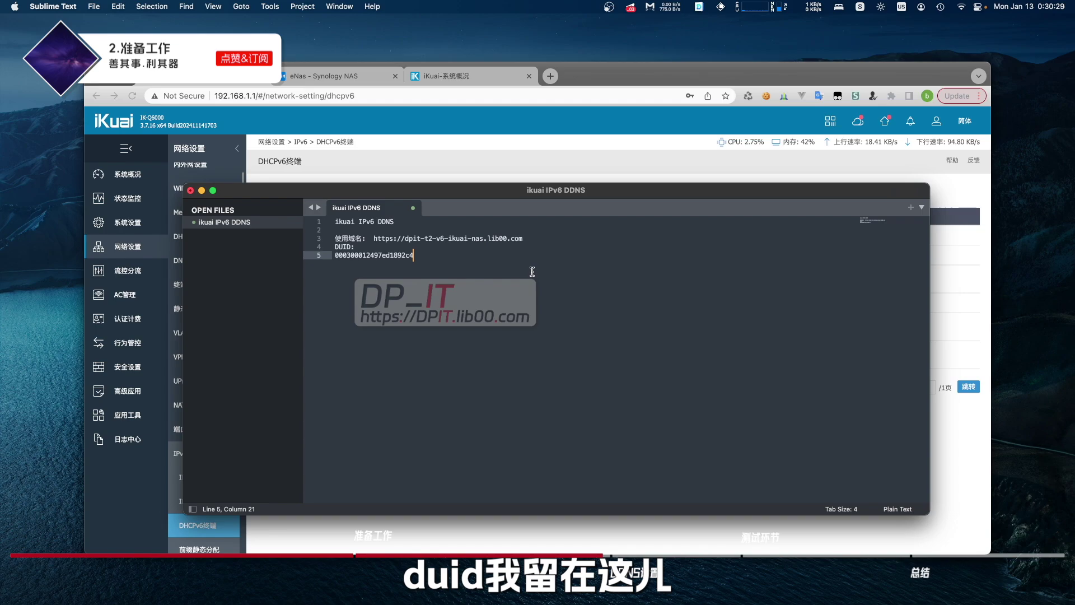
{"action": "key", "text": "super+Left"}
{"action": "key", "text": "BackSpace"}
{"action": "key", "text": "Tab"}
{"action": "left_click_drag", "start_coordinate": [367, 247], "coordinate": [342, 247]}
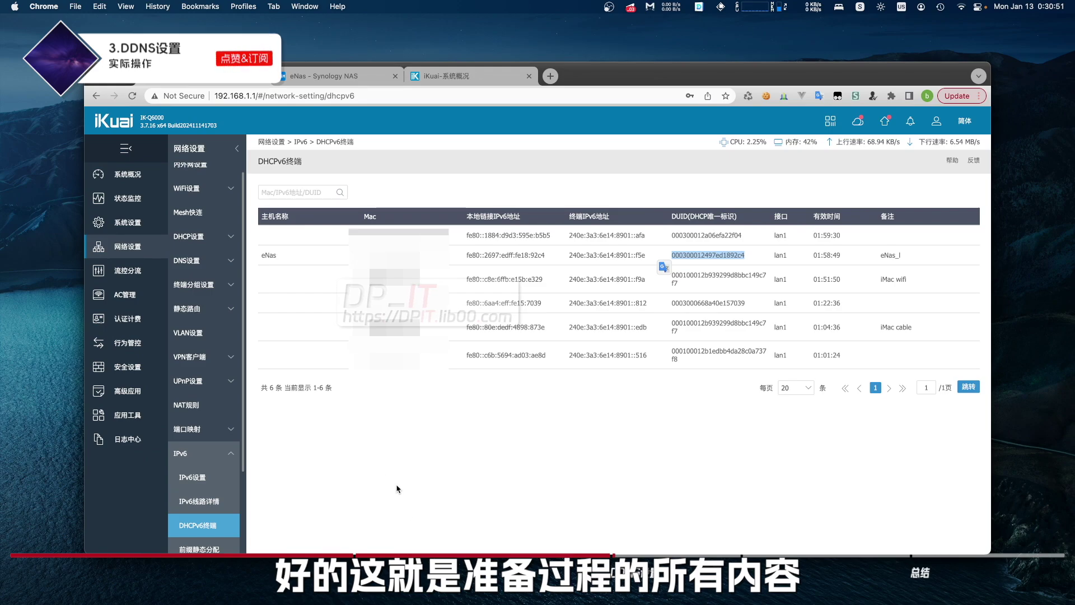
Open the router's dynamic domain (动态域名) list and edit the dnspod.cn entry
{"action": "left_click", "coordinate": [129, 392]}
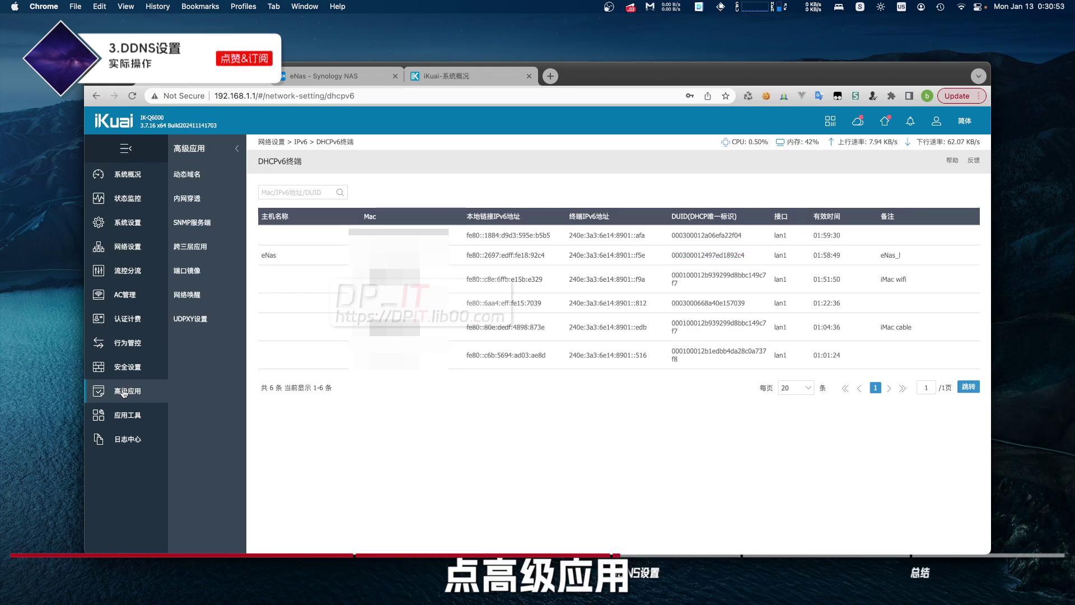
{"action": "left_click", "coordinate": [194, 177]}
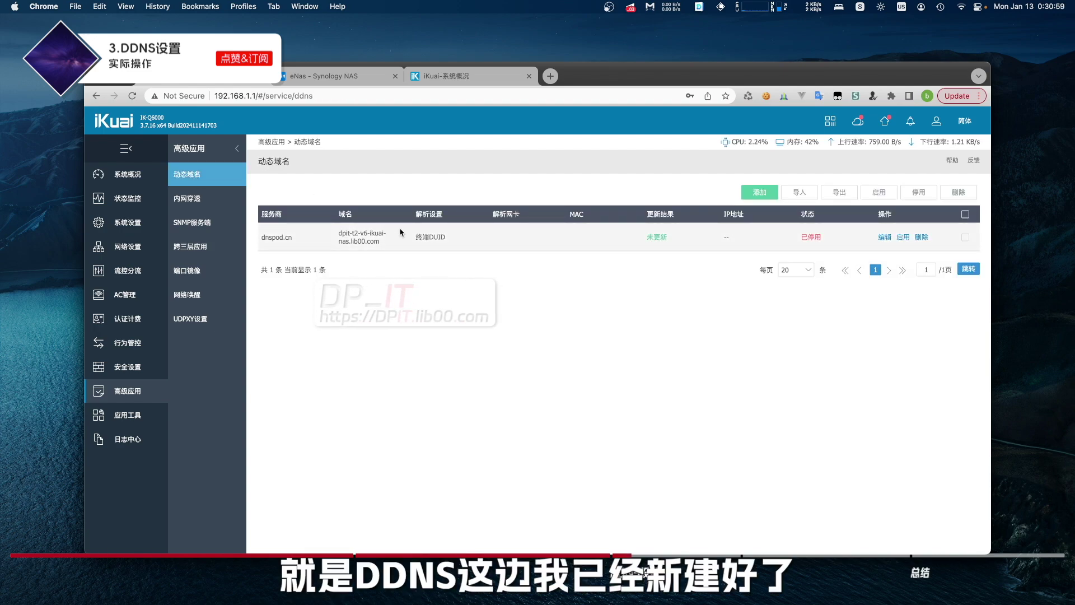
{"action": "left_click", "coordinate": [890, 241]}
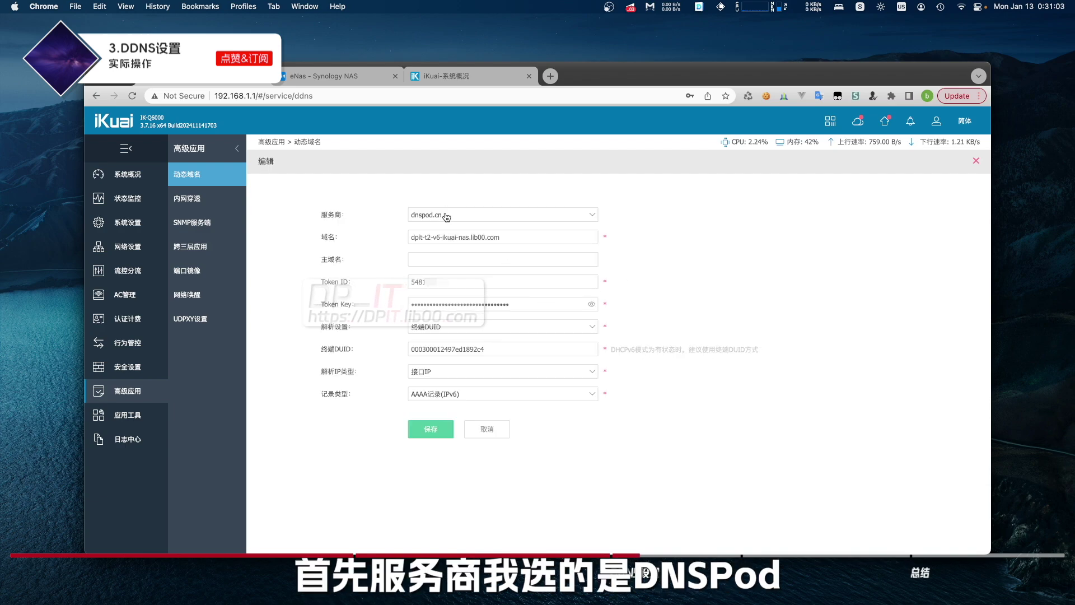
Review the entry's service provider options, domain, main domain and token fields without changing them
{"action": "left_click", "coordinate": [475, 215]}
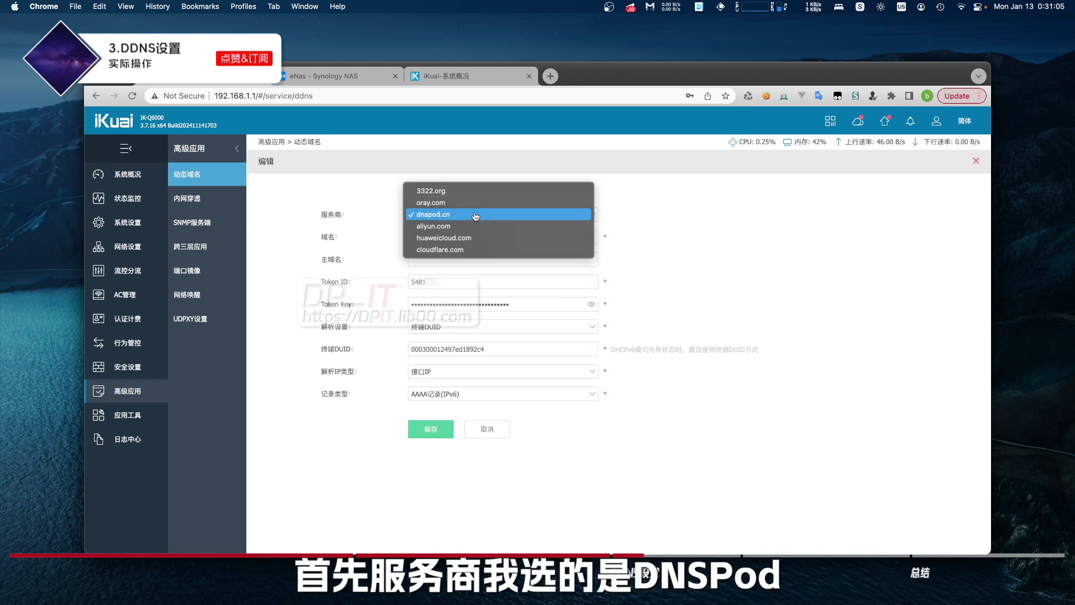
{"action": "left_click", "coordinate": [706, 242]}
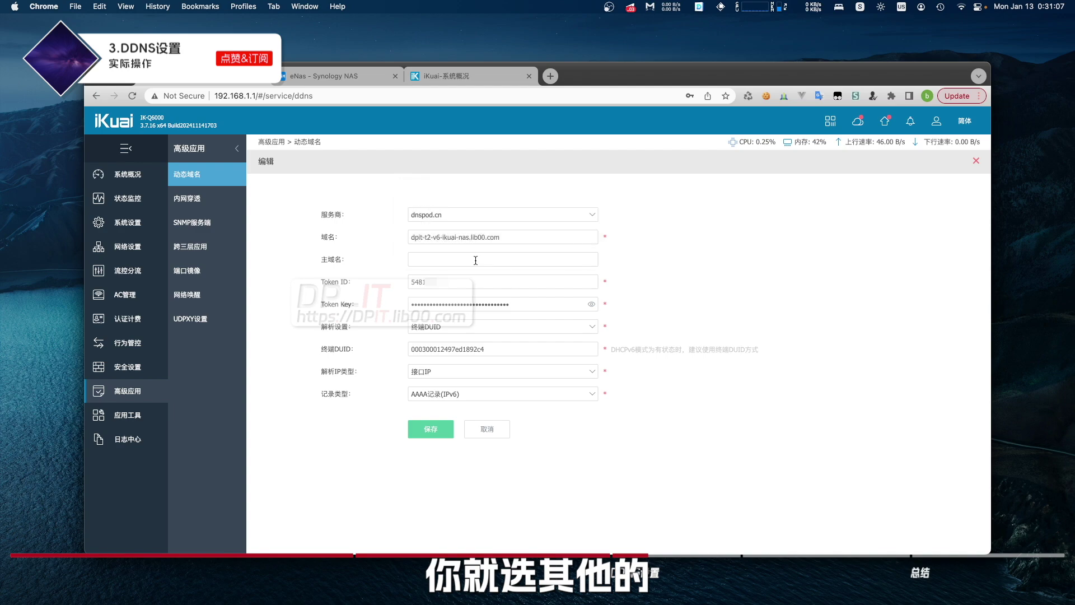
{"action": "left_click_drag", "start_coordinate": [507, 239], "coordinate": [402, 239]}
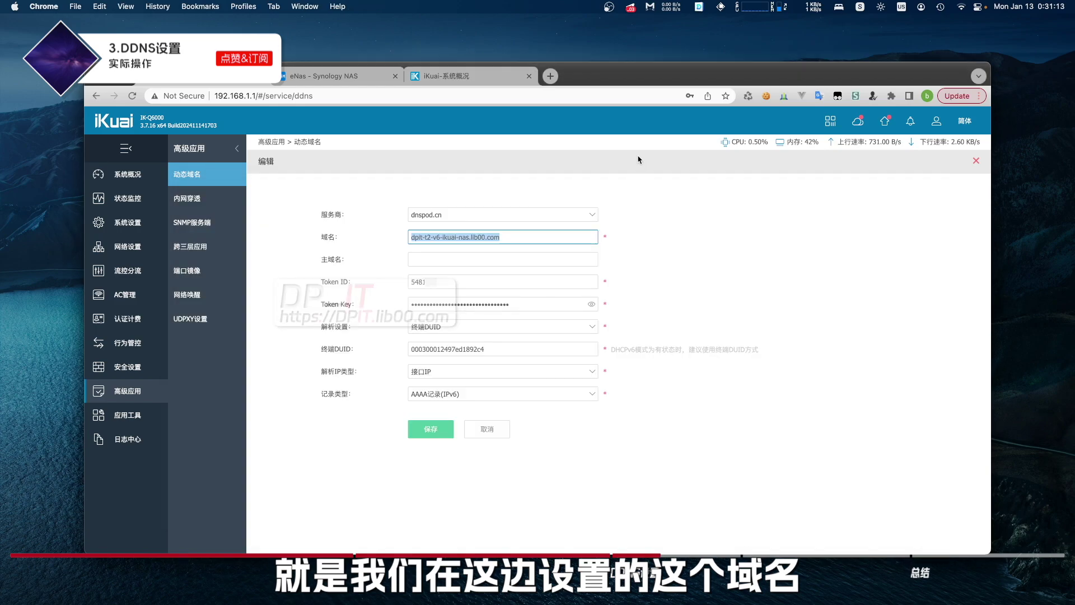
{"action": "left_click", "coordinate": [423, 257]}
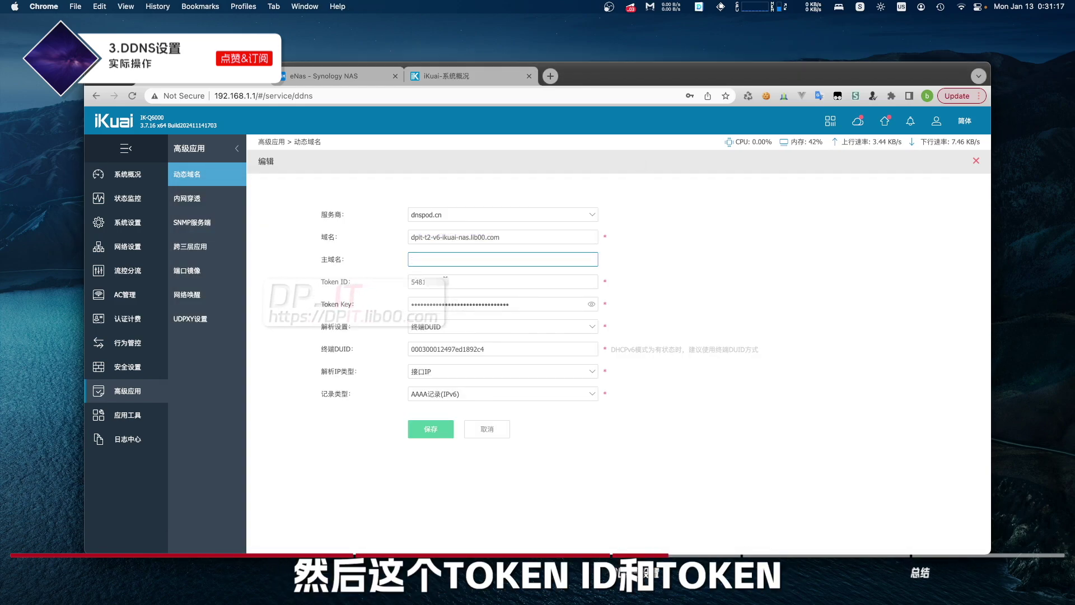
{"action": "key", "text": "Tab"}
{"action": "left_click", "coordinate": [383, 288]}
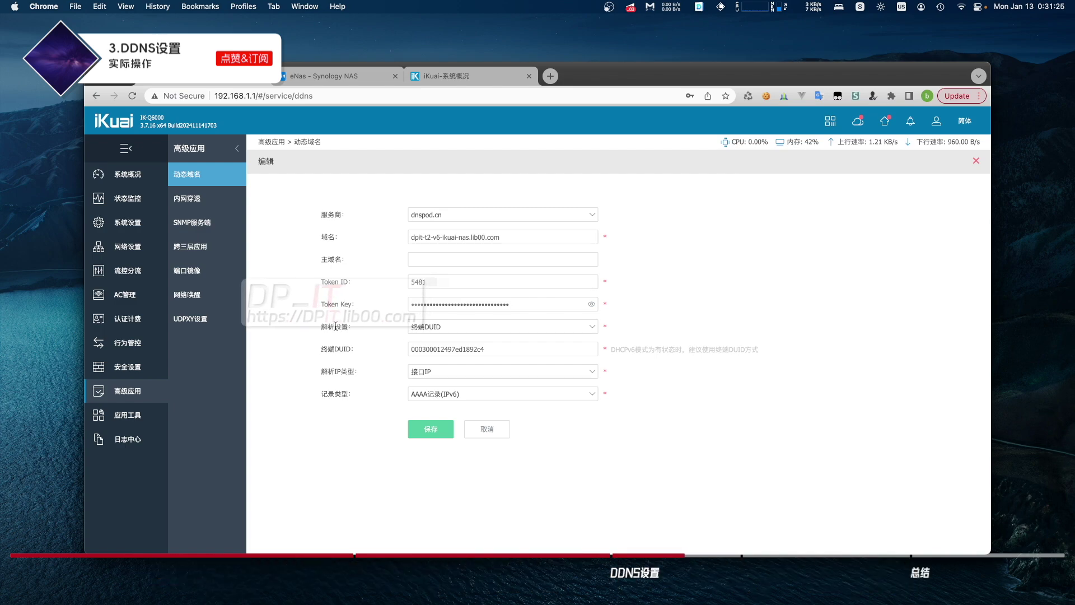
Review the entry's record type and 解析设置 options, and compare its terminal DUID with the one in the Sublime Text notes
{"action": "left_click", "coordinate": [494, 395]}
{"action": "left_click", "coordinate": [614, 399]}
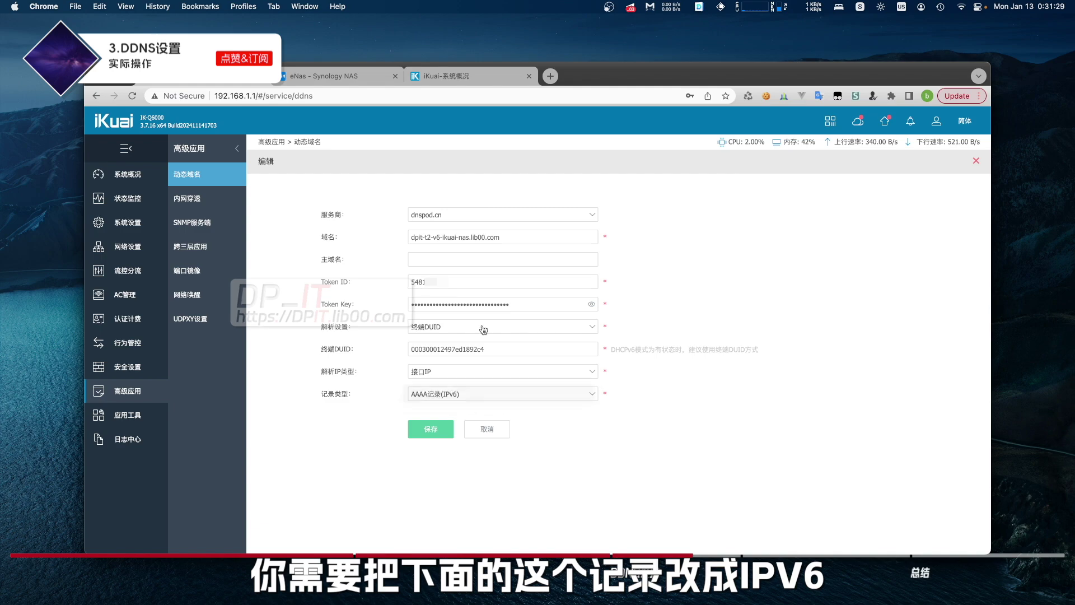
{"action": "left_click", "coordinate": [480, 327]}
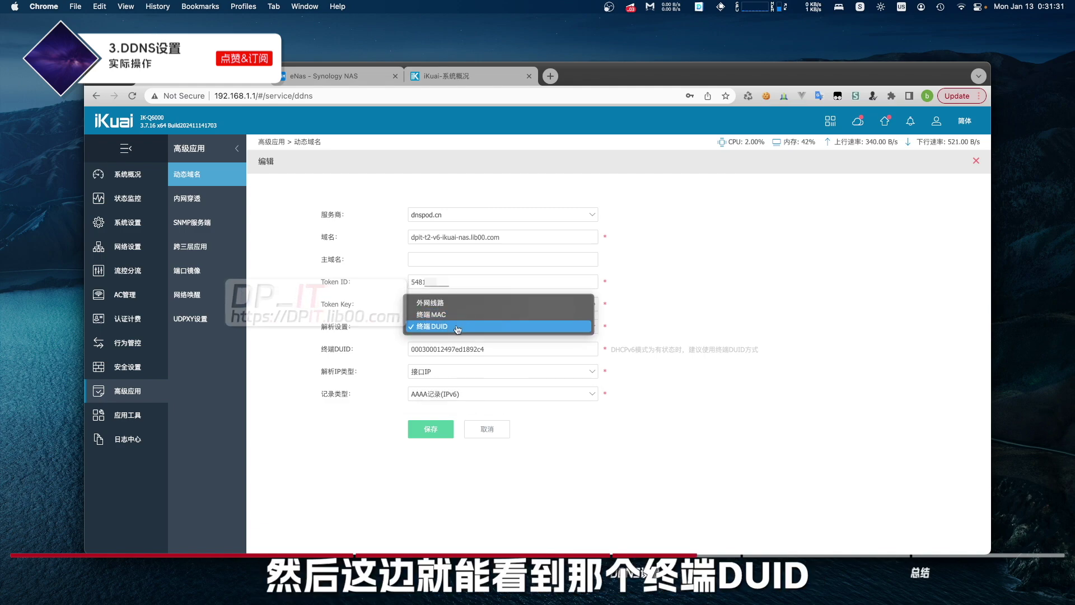
{"action": "left_click", "coordinate": [371, 333]}
{"action": "double_click", "coordinate": [487, 349]}
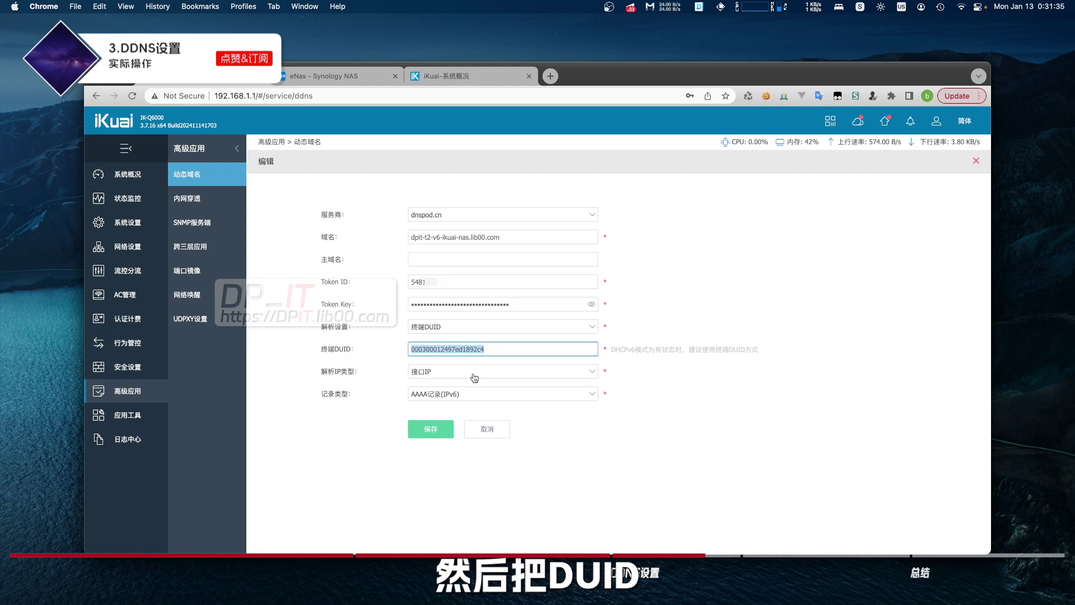
{"action": "key", "text": "super+Tab"}
{"action": "left_click_drag", "start_coordinate": [442, 247], "coordinate": [359, 247]}
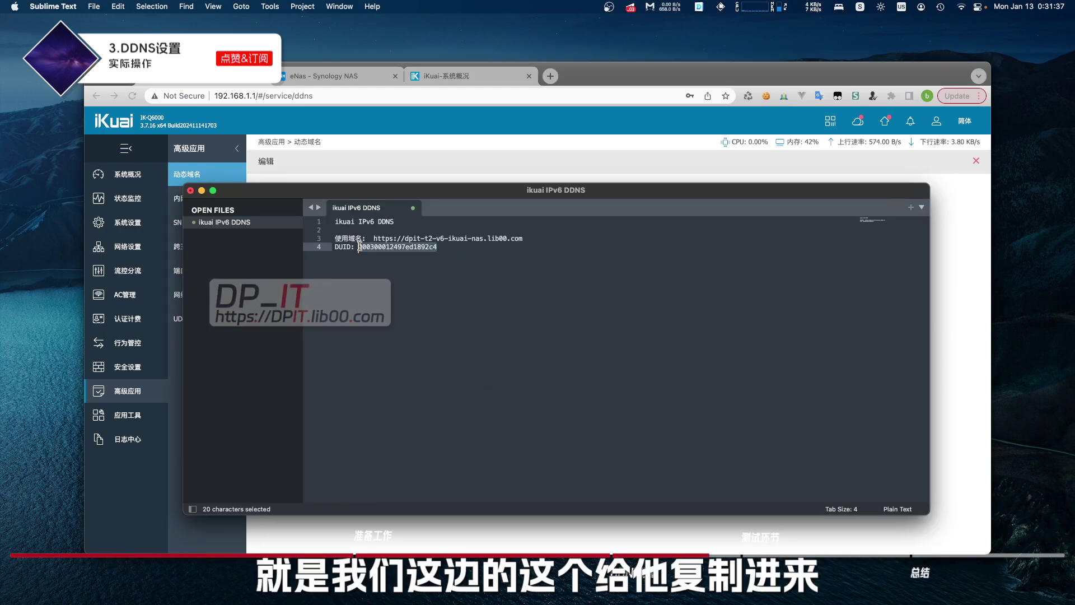
{"action": "key", "text": "super+Tab"}
Keep 接口IP as the 解析IP类型 and save the dnspod.cn dynamic domain entry
{"action": "left_click", "coordinate": [448, 372]}
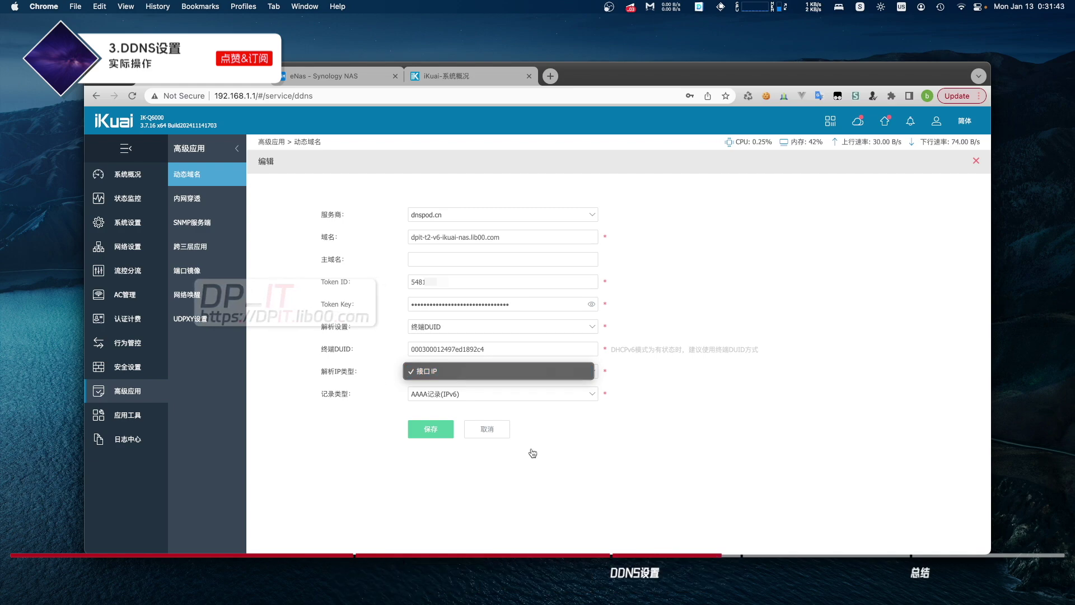
{"action": "left_click", "coordinate": [437, 372]}
{"action": "left_click", "coordinate": [431, 429]}
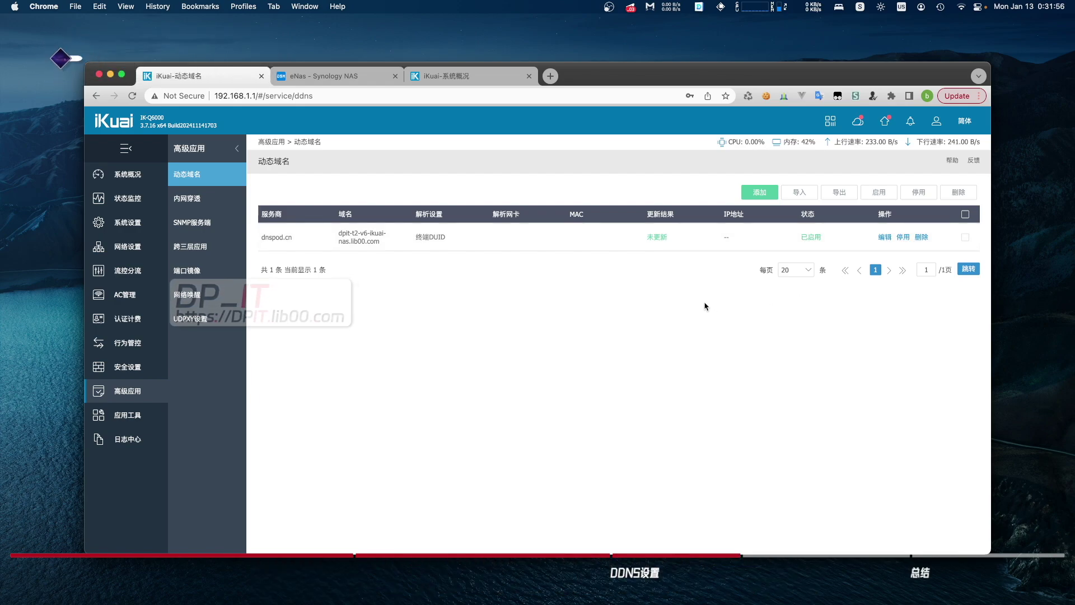
Reload the router's dynamic domain list and check the dpit-t2-v6-ikuai-nas AAAA record in the DNSPod console in Safari
{"action": "key", "text": "super+r"}
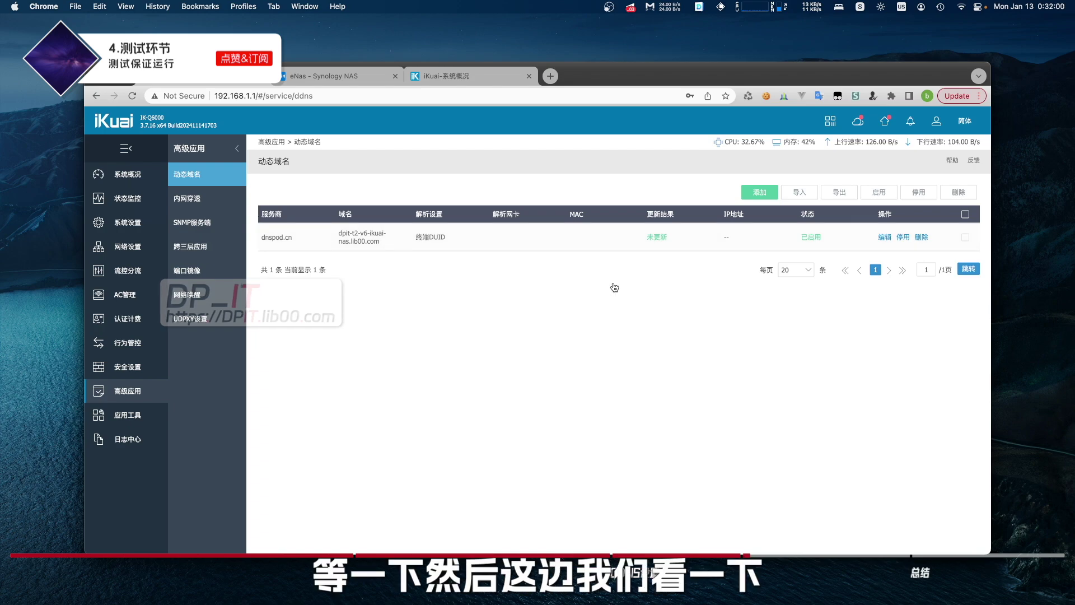
{"action": "key", "text": "super+Tab"}
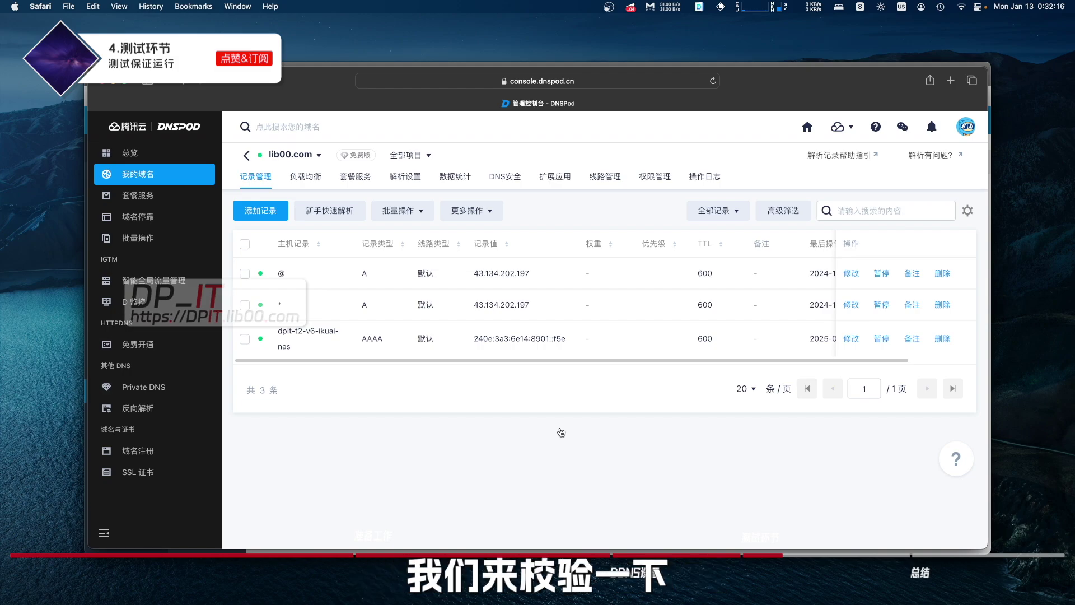
{"action": "key", "text": "super+Tab"}
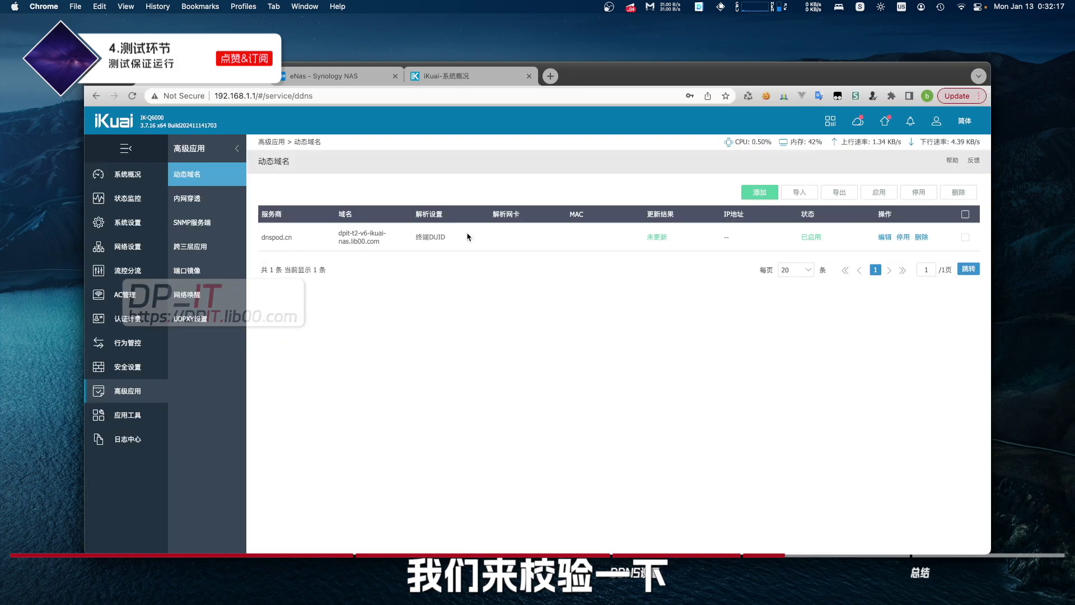
Open the network interface settings in the Synology NAS Control Panel and expand the LAN 1 details
{"action": "left_click", "coordinate": [336, 77]}
{"action": "left_click", "coordinate": [125, 233]}
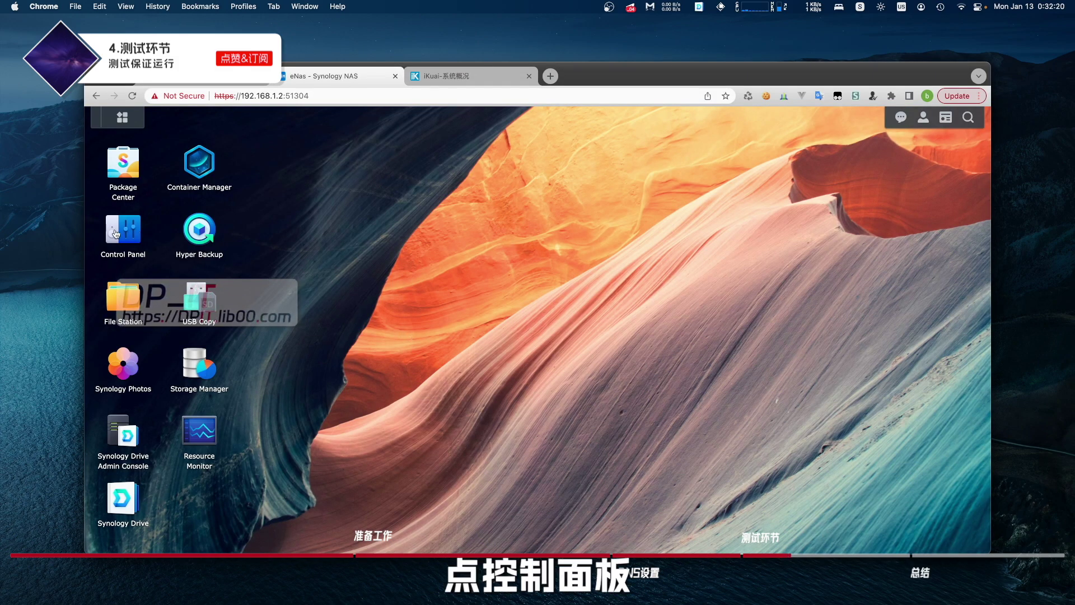
{"action": "left_click", "coordinate": [346, 312]}
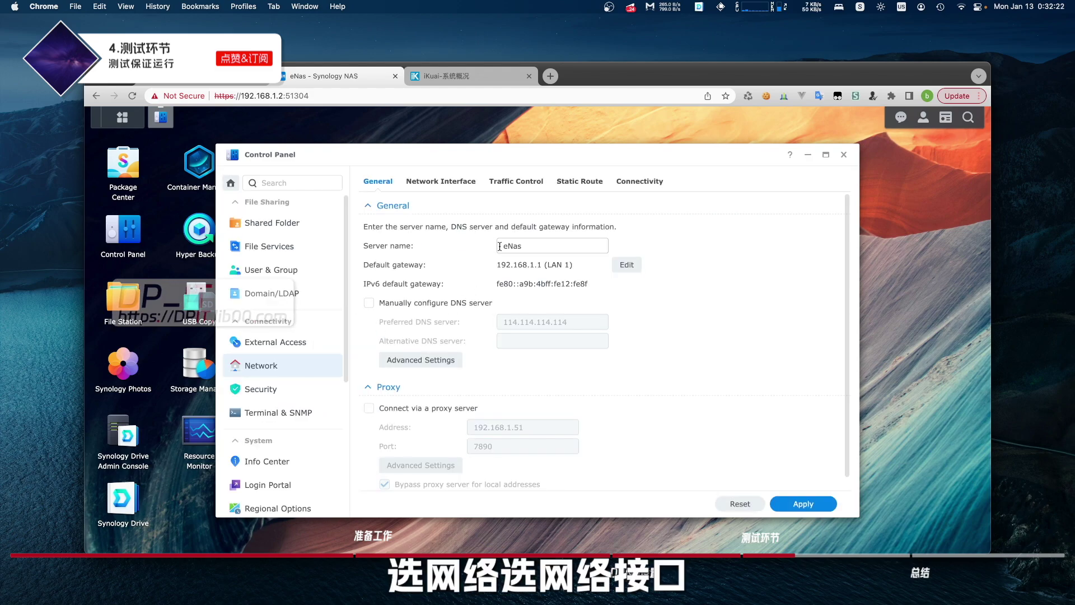
{"action": "left_click", "coordinate": [443, 182]}
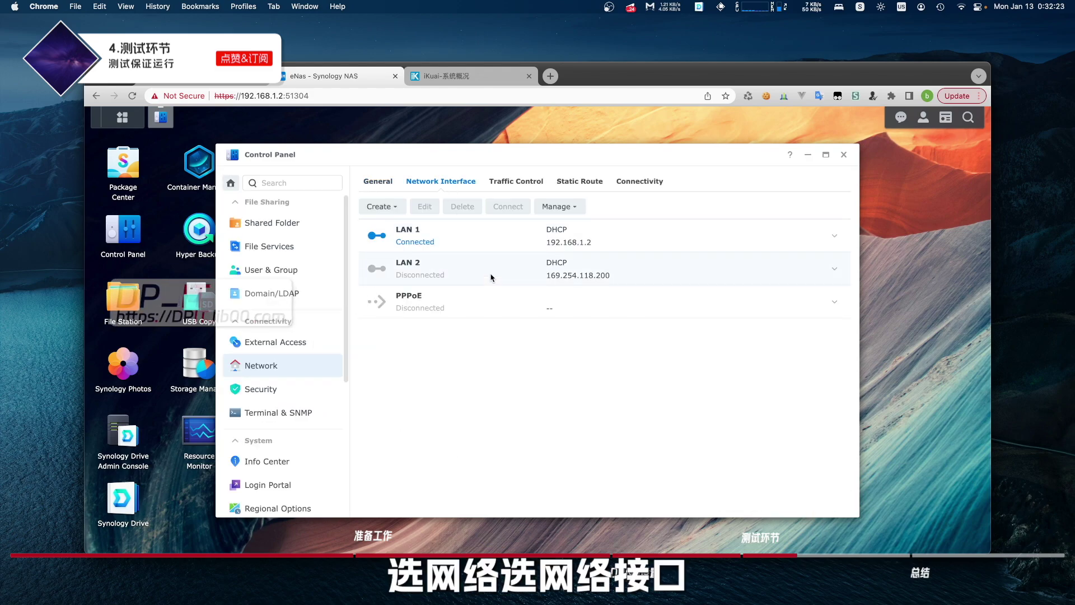
{"action": "left_click", "coordinate": [834, 236]}
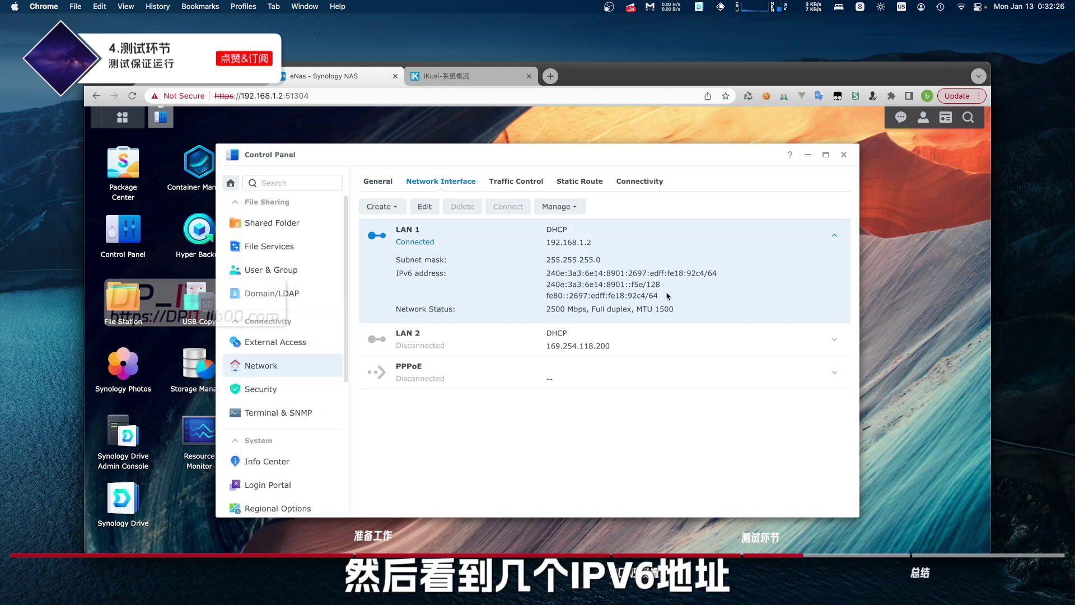
Examine the LAN 1 IPv6 addresses, highlighting the /128 address to compare it with the DNSPod AAAA record
{"action": "left_click_drag", "start_coordinate": [668, 295], "coordinate": [531, 273]}
{"action": "left_click_drag", "start_coordinate": [667, 285], "coordinate": [548, 286]}
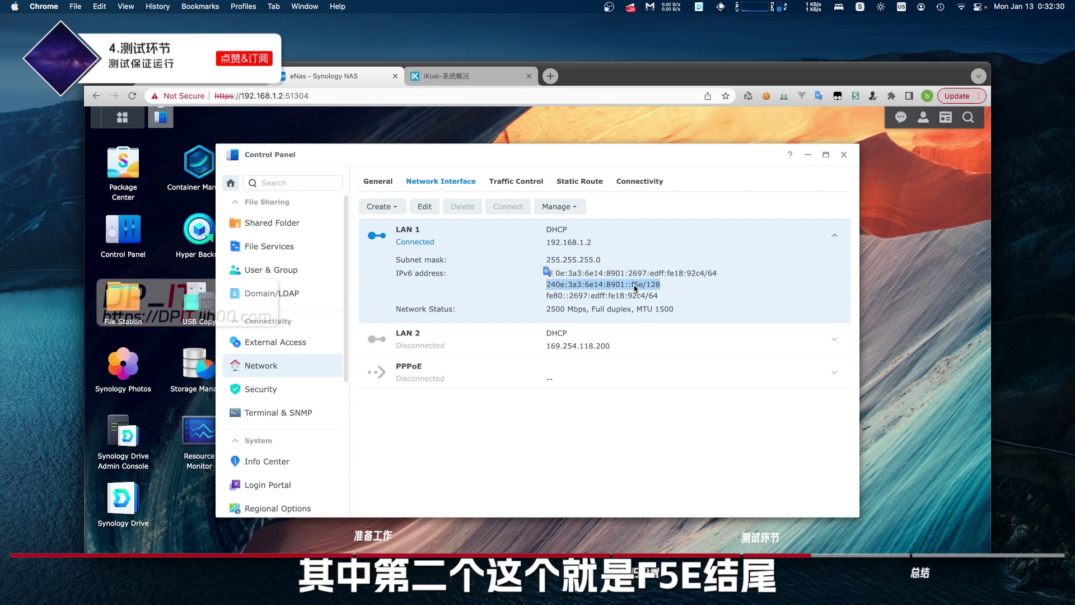
{"action": "left_click_drag", "start_coordinate": [718, 273], "coordinate": [664, 291]}
{"action": "left_click", "coordinate": [665, 289]}
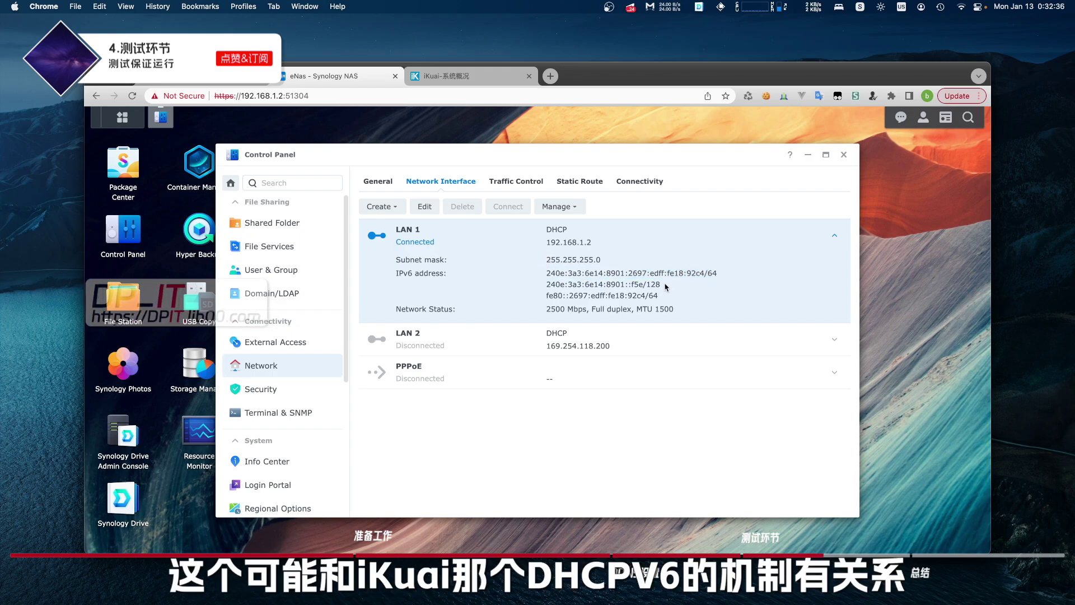
{"action": "mouse_move", "coordinate": [647, 287]}
{"action": "left_mouse_down"}
{"action": "mouse_move", "coordinate": [588, 286]}
{"action": "mouse_move", "coordinate": [644, 289]}
{"action": "left_mouse_up"}
{"action": "left_click", "coordinate": [645, 291]}
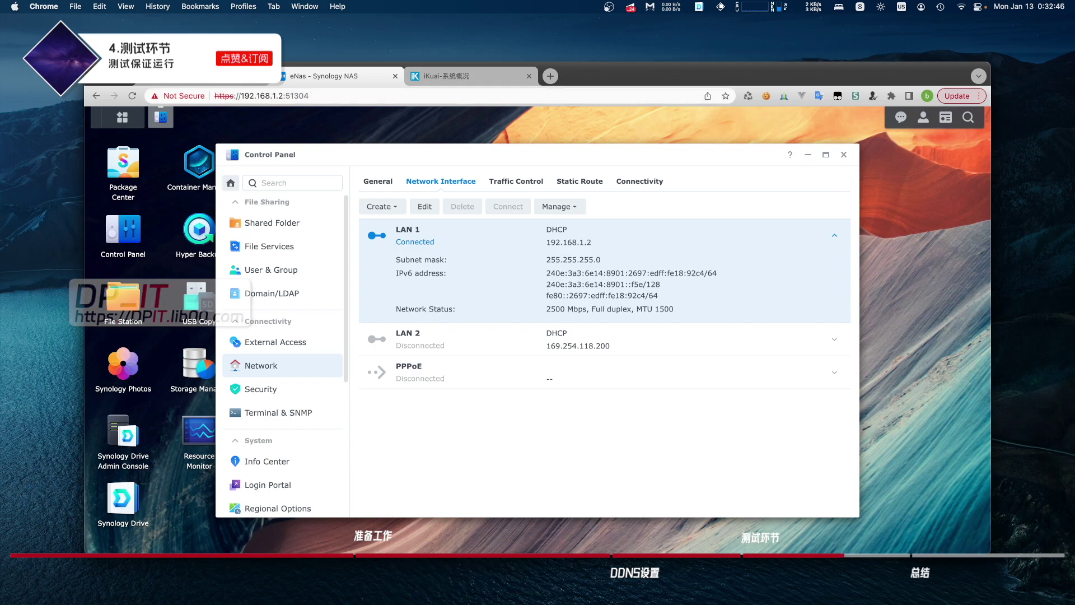
Copy the domain URL from the Sublime Text notes and enter it in a new Chrome tab with port 51304 appended
{"action": "key", "text": "super+Tab"}
{"action": "left_click", "coordinate": [528, 238]}
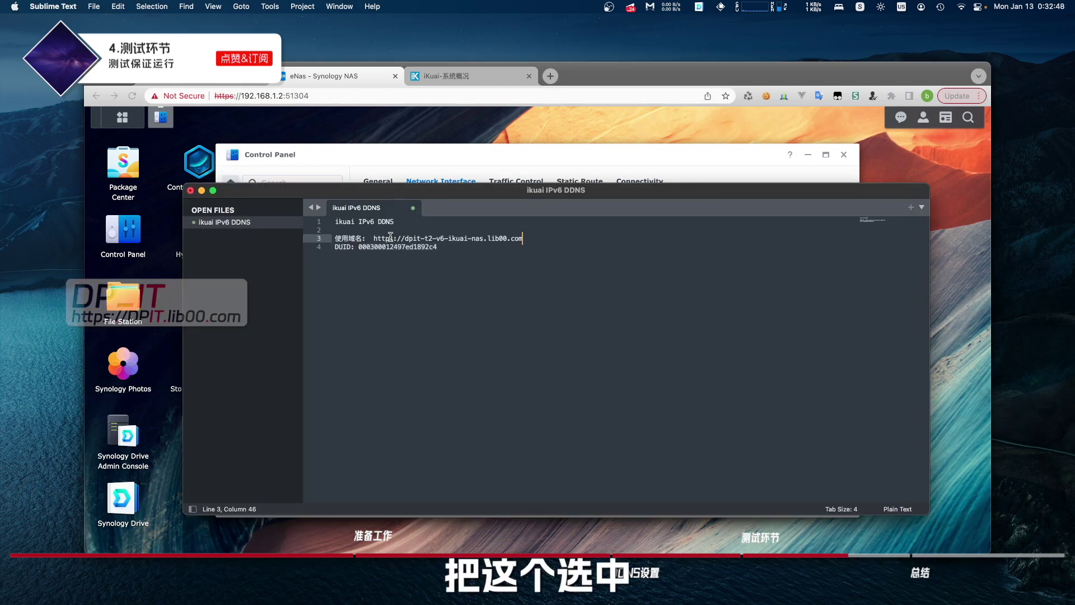
{"action": "left_click", "coordinate": [374, 238], "text": "shift"}
{"action": "key", "text": "super+c"}
{"action": "left_click", "coordinate": [550, 77]}
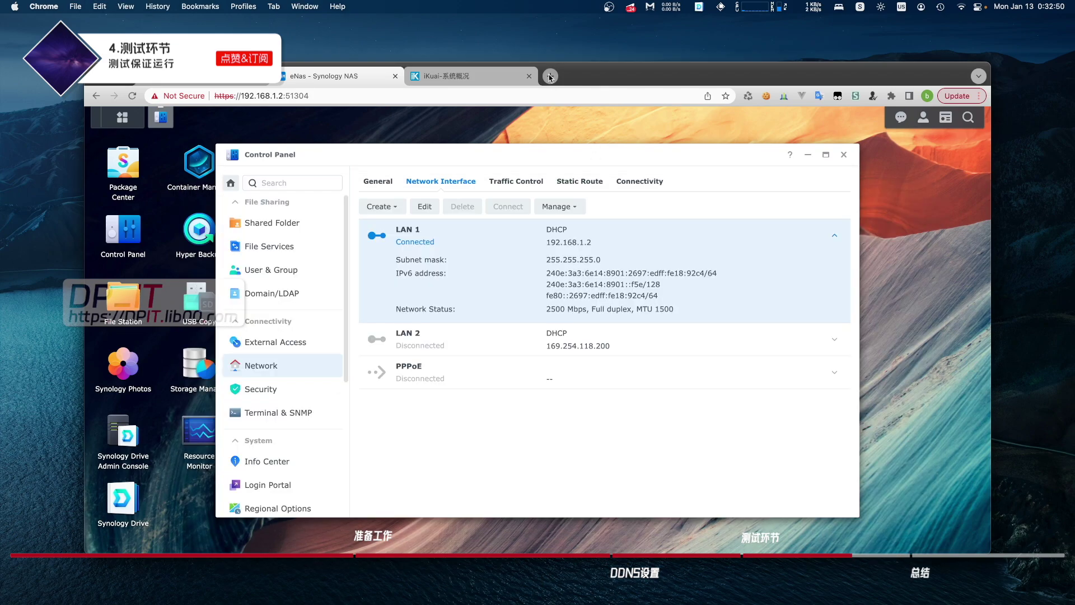
{"action": "left_click", "coordinate": [551, 77]}
{"action": "key", "text": "super+v"}
{"action": "type", "text": ":"}
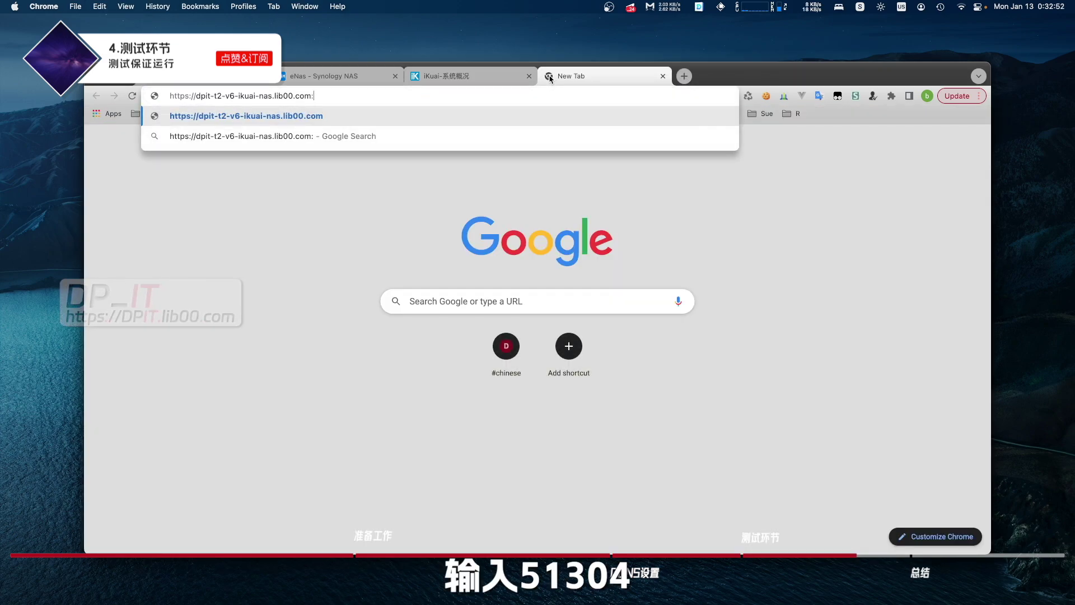
{"action": "type", "text": "51304"}
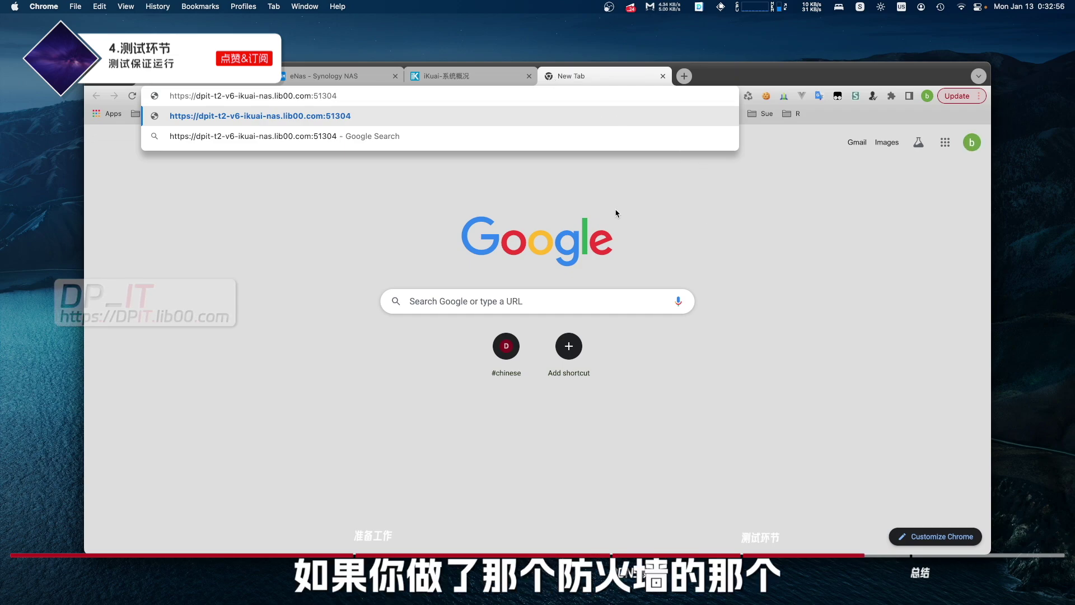
Switch to the iKuai router console and check the IPv6 ACL规则 in the security settings (安全设置)
{"action": "key", "text": "Return"}
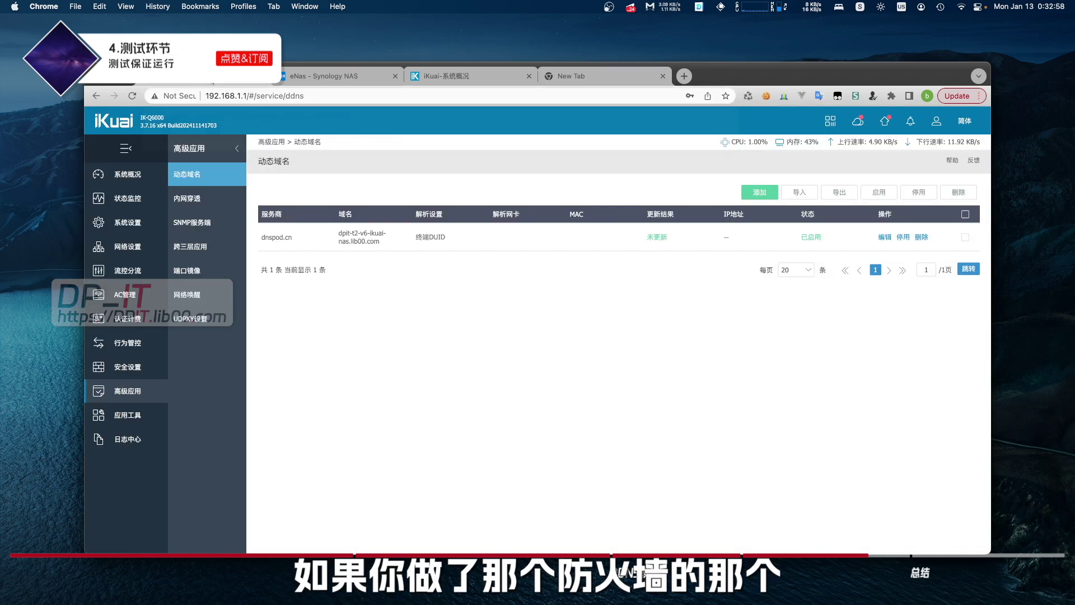
{"action": "left_click", "coordinate": [132, 374]}
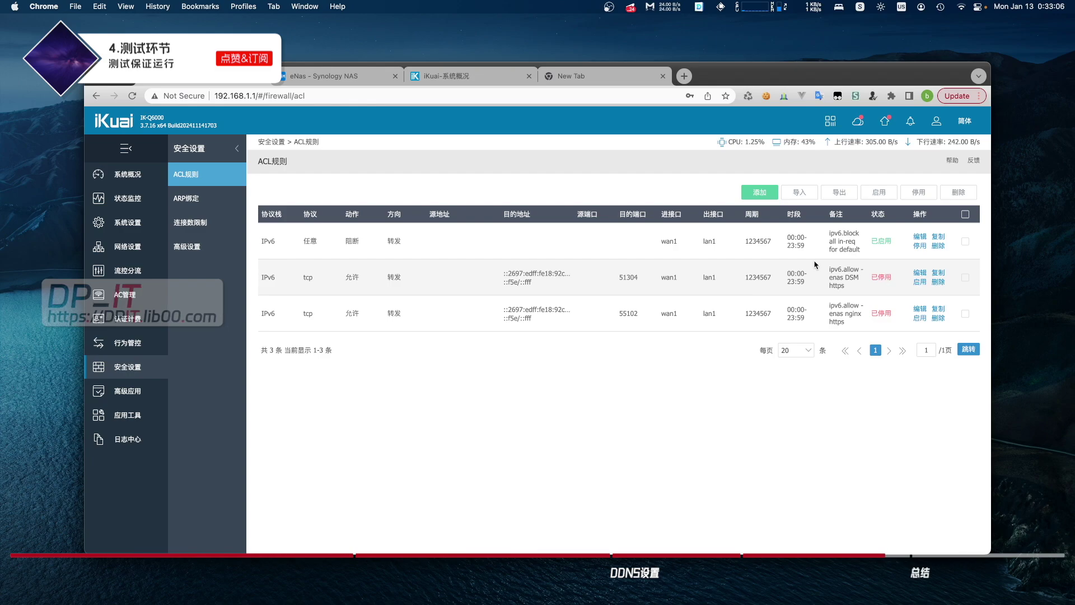
{"action": "left_click", "coordinate": [568, 78]}
{"action": "key", "text": "Return"}
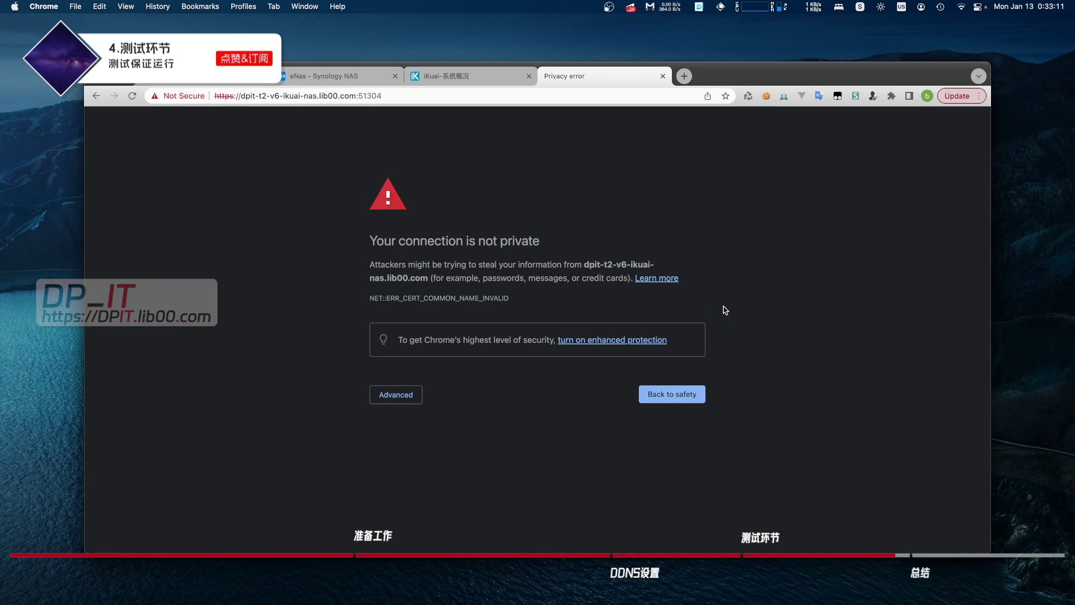
{"action": "left_click", "coordinate": [396, 395]}
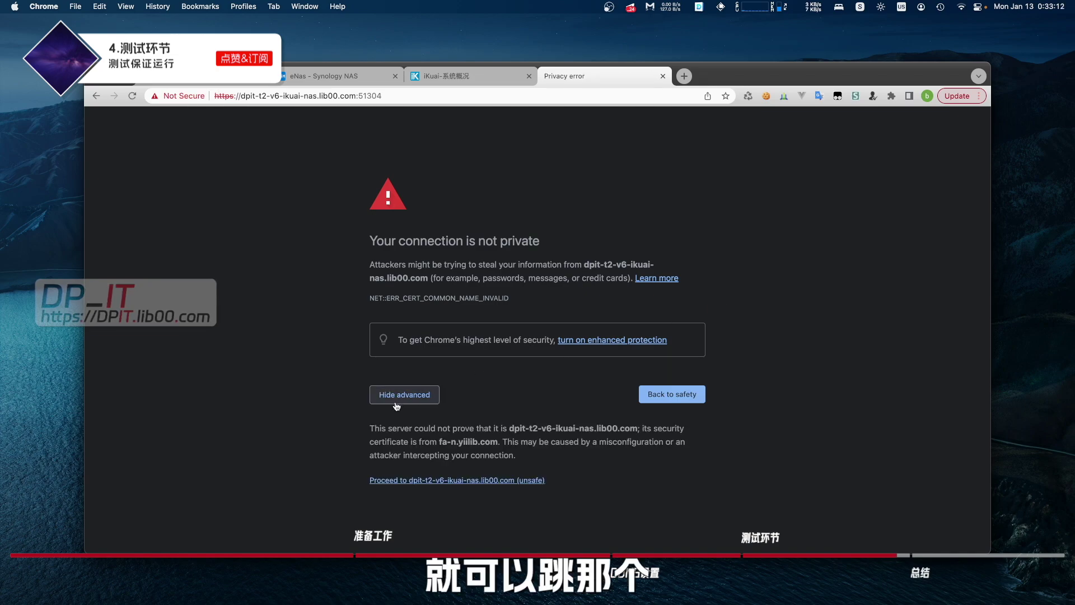
{"action": "left_click", "coordinate": [493, 481]}
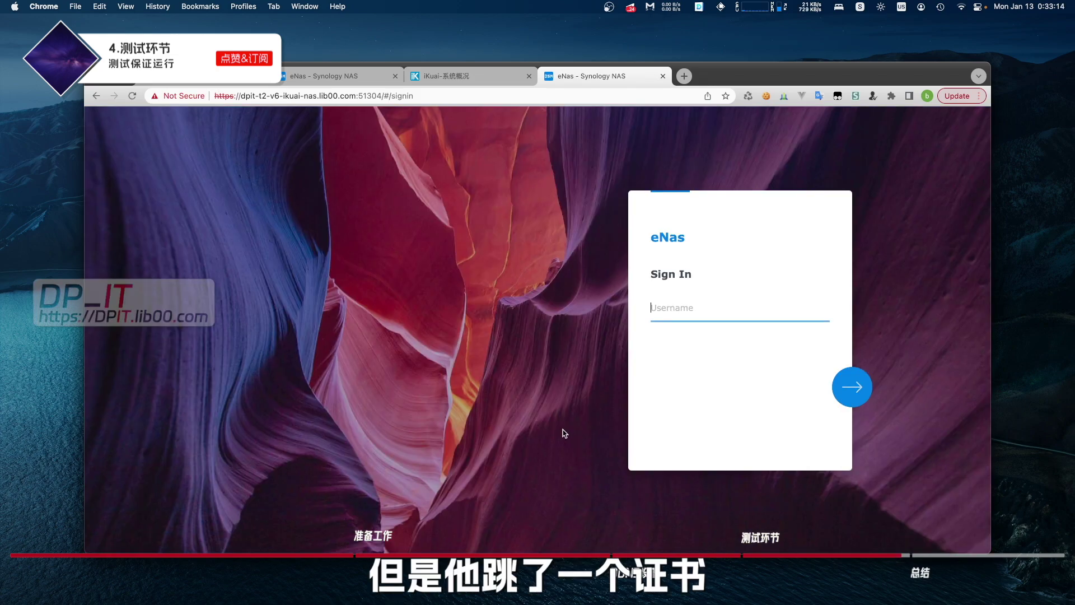